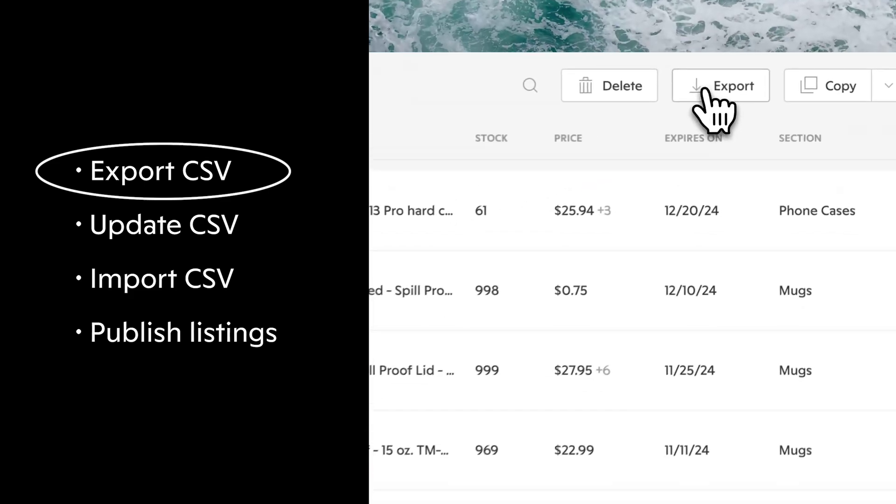
# Step: Export the selected listings to CSV, then select laptop rows 3–5 and Price cells N3–N5 in Excel
pyautogui.click(747, 80)
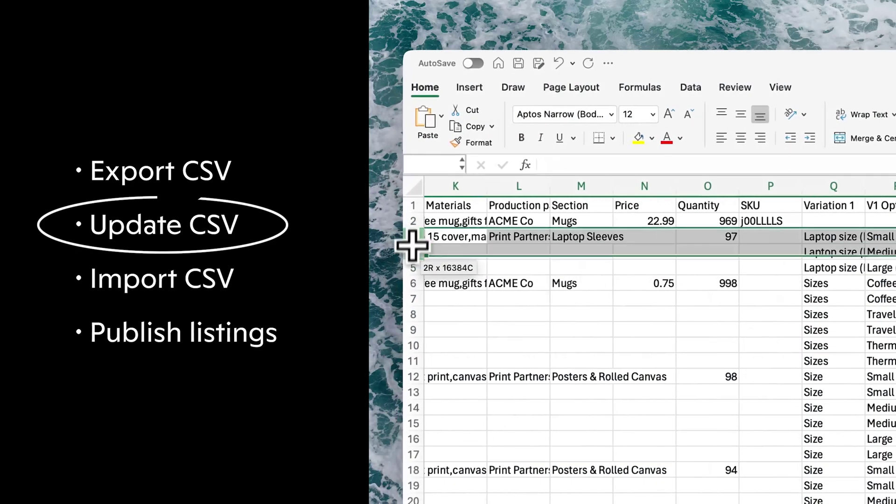
pyautogui.moveTo(412, 245); pyautogui.dragTo(410, 266)
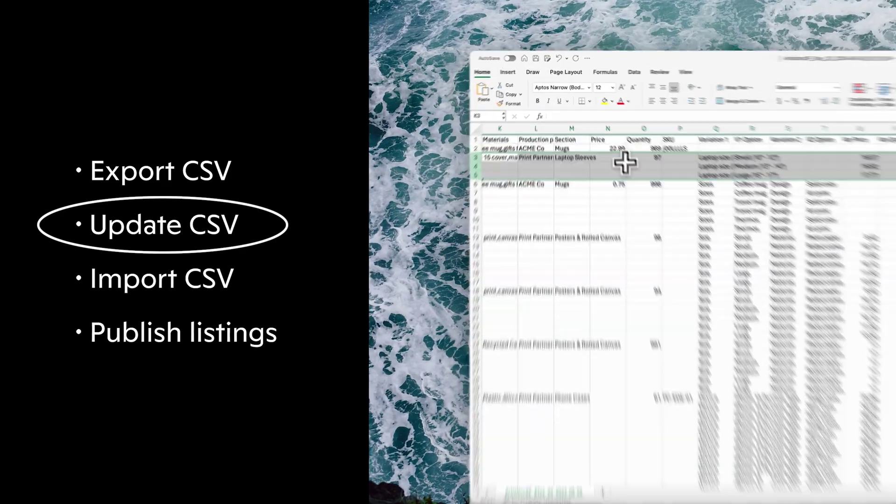
pyautogui.moveTo(602, 146); pyautogui.dragTo(609, 163)
pyautogui.moveTo(661, 267); pyautogui.dragTo(660, 262)
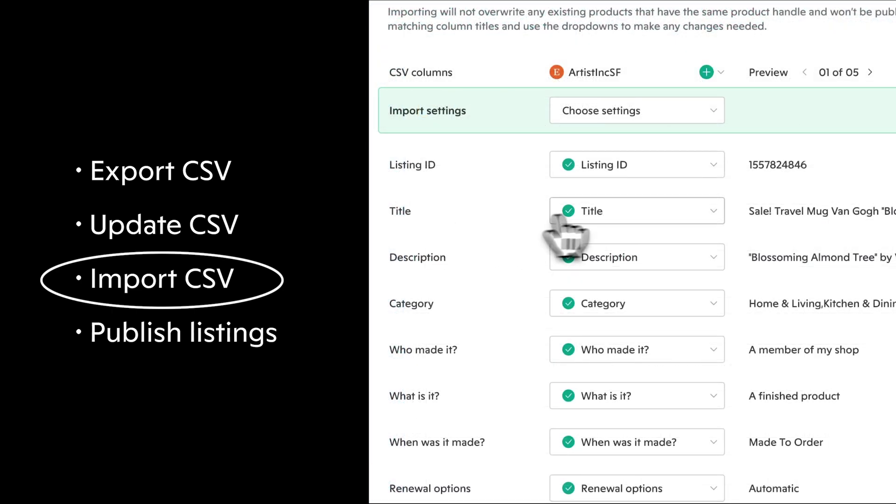
# Step: Map the Title field to the Title column, select all six incomplete listings, and edit their price
pyautogui.click(619, 208)
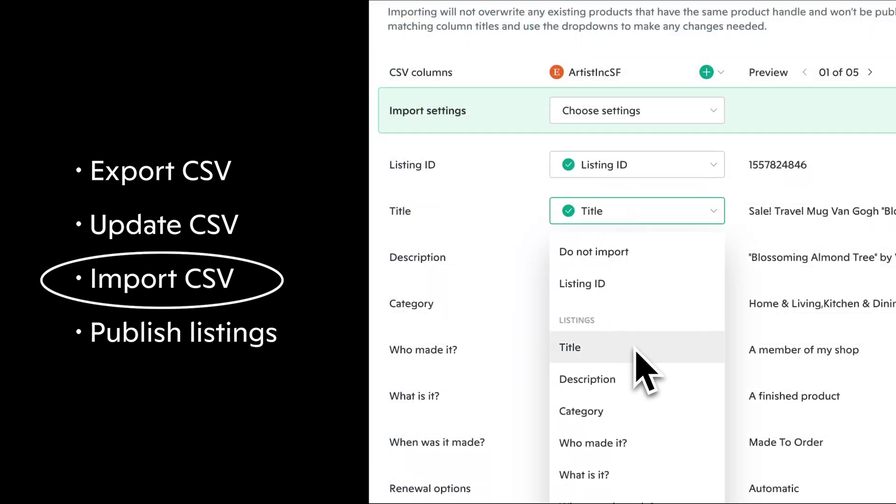
pyautogui.click(577, 348)
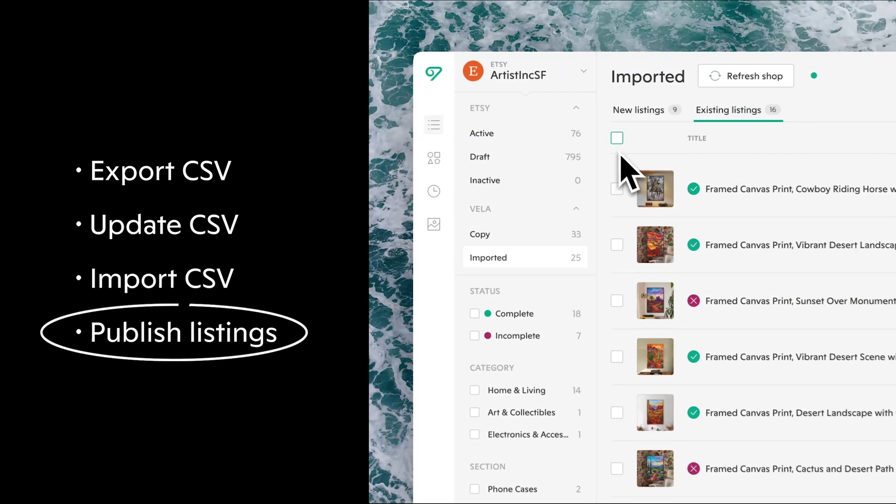
pyautogui.click(532, 337)
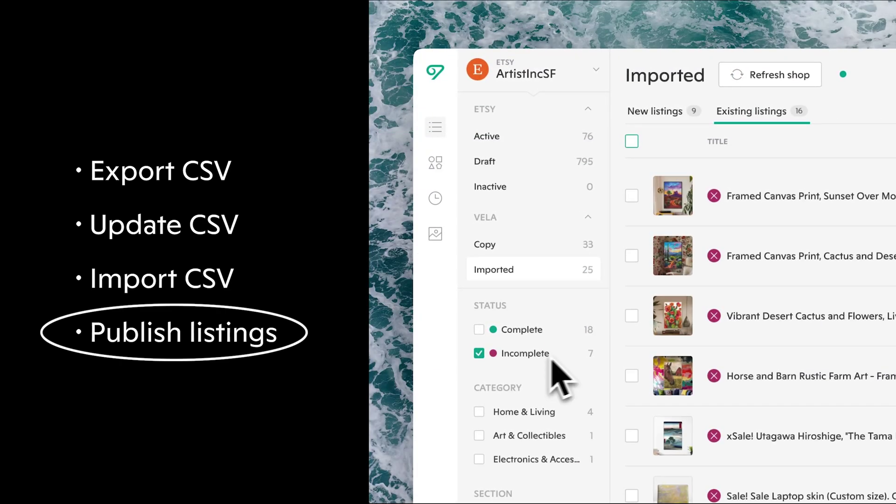
pyautogui.click(632, 141)
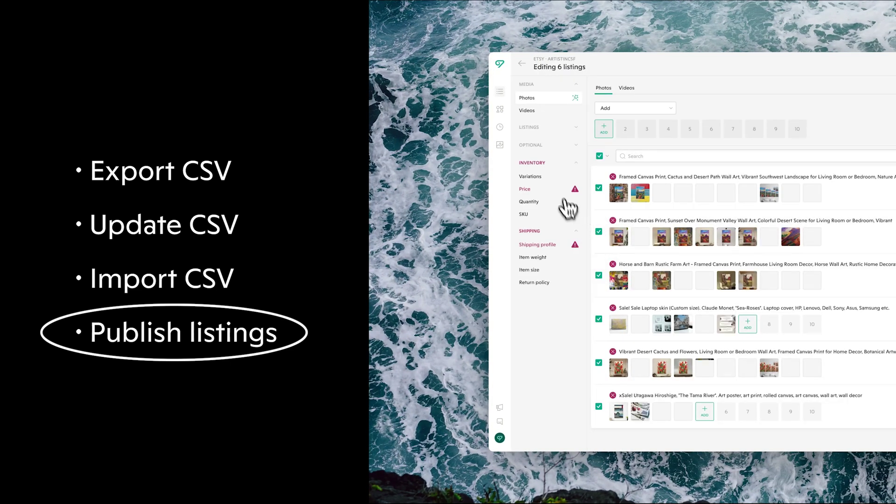
pyautogui.click(553, 190)
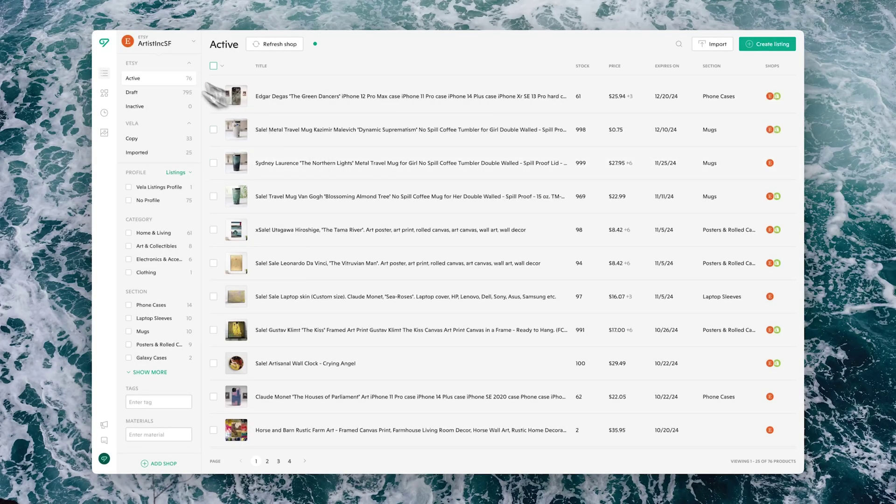
# Step: Stay in the ArtistIncSF shop and export all 25 listings on the current page to CSV
pyautogui.click(152, 42)
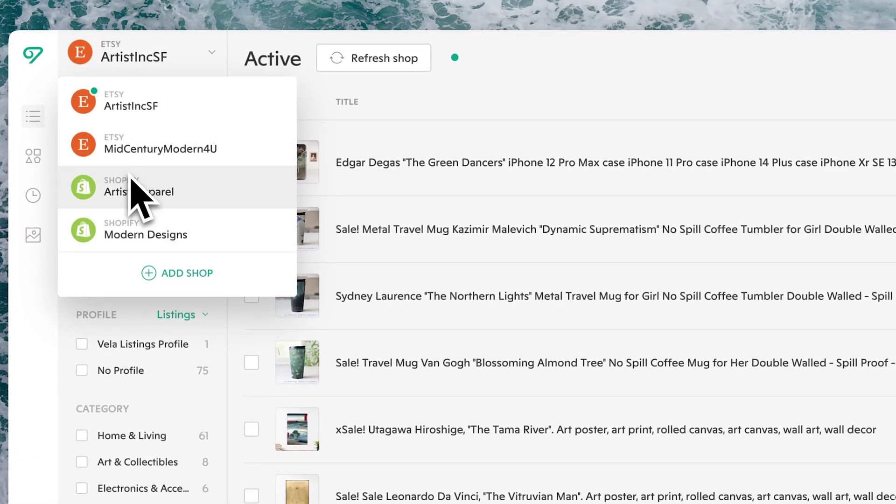
pyautogui.click(500, 130)
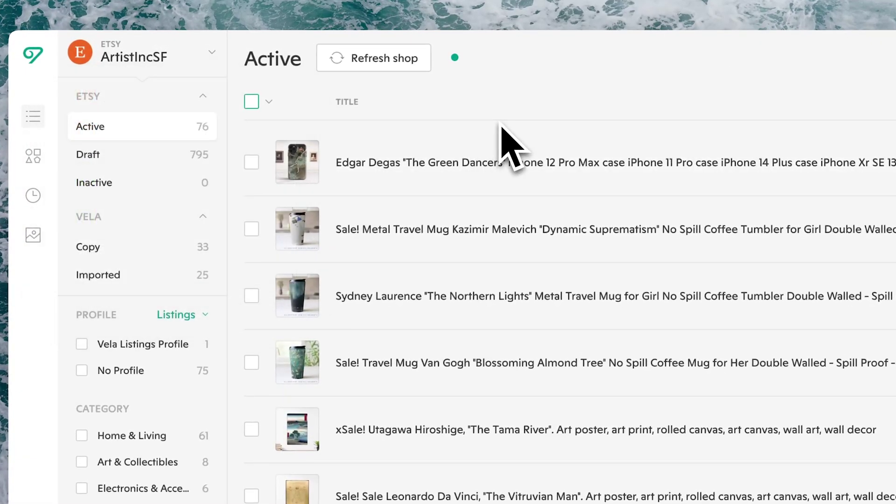
pyautogui.click(263, 103)
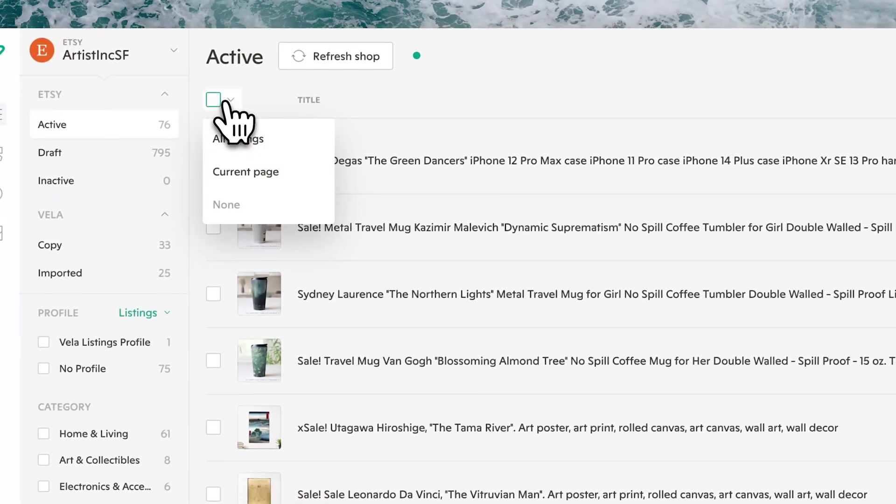
pyautogui.click(251, 183)
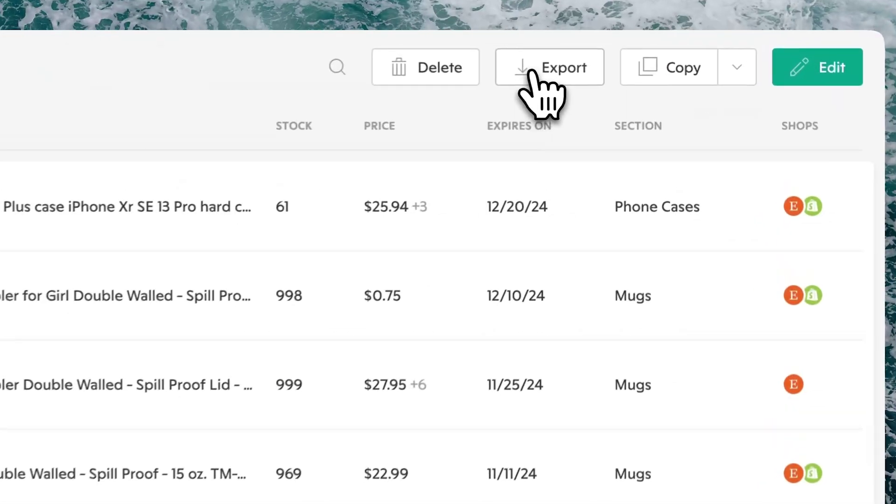
pyautogui.click(567, 66)
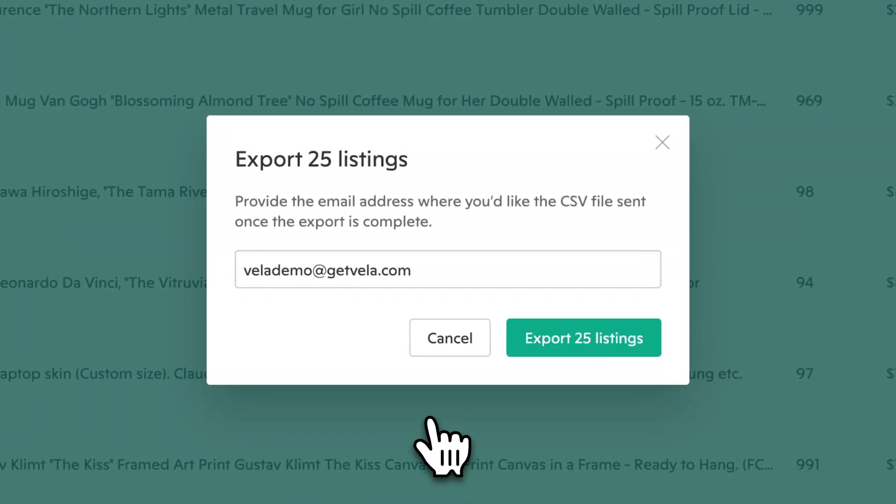
pyautogui.click(595, 338)
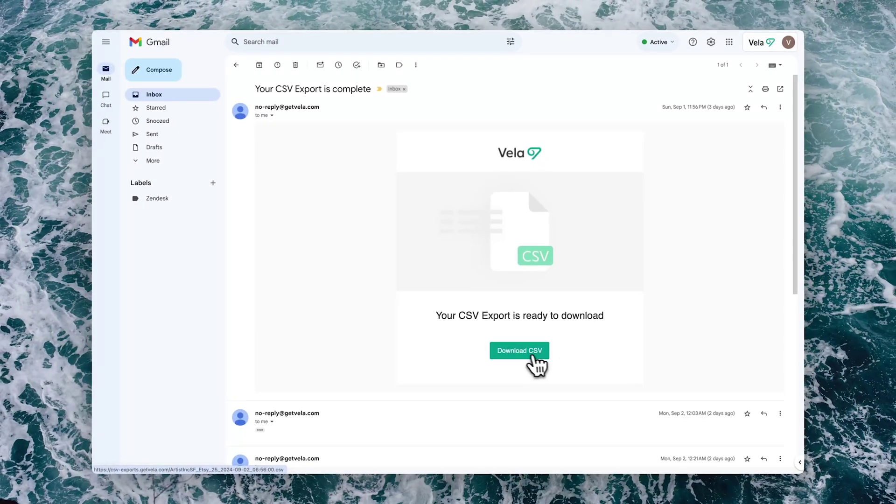
# Step: Download the listings CSV from the 'Your CSV Export is complete' email
pyautogui.click(523, 354)
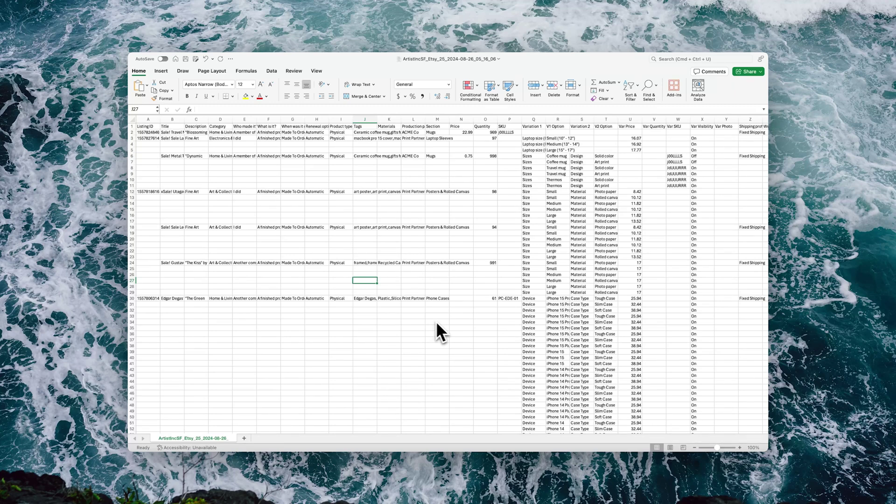
# Step: Zoom the sheet to 130% and inspect the Listing ID column, cell C4, and empty cells A6 and A18
pyautogui.click(740, 447)
pyautogui.click(740, 448)
pyautogui.click(740, 448)
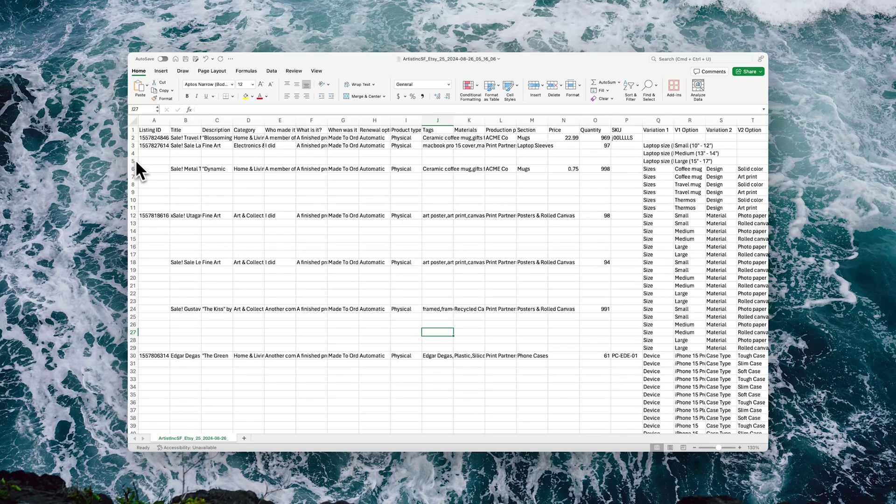
pyautogui.click(152, 120)
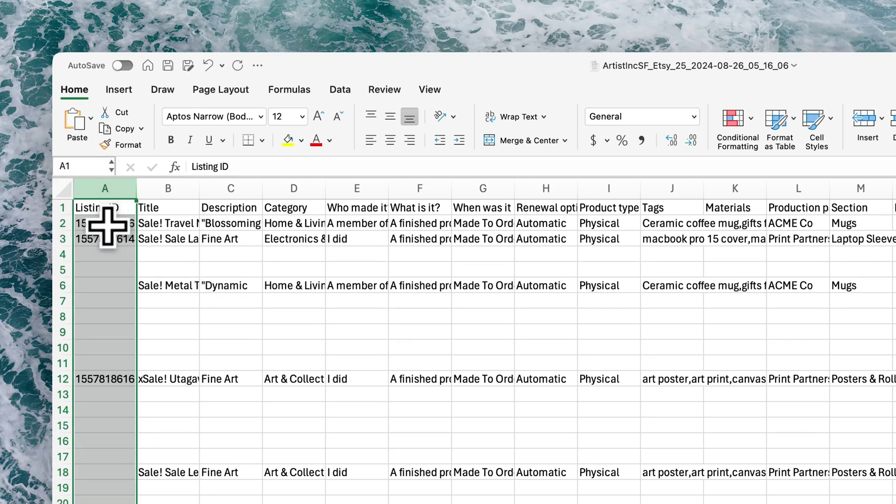
pyautogui.click(227, 258)
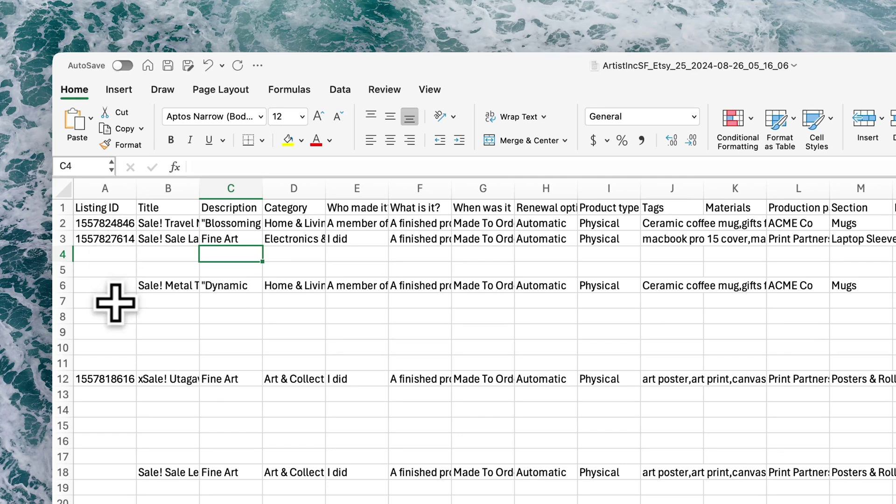
pyautogui.click(96, 286)
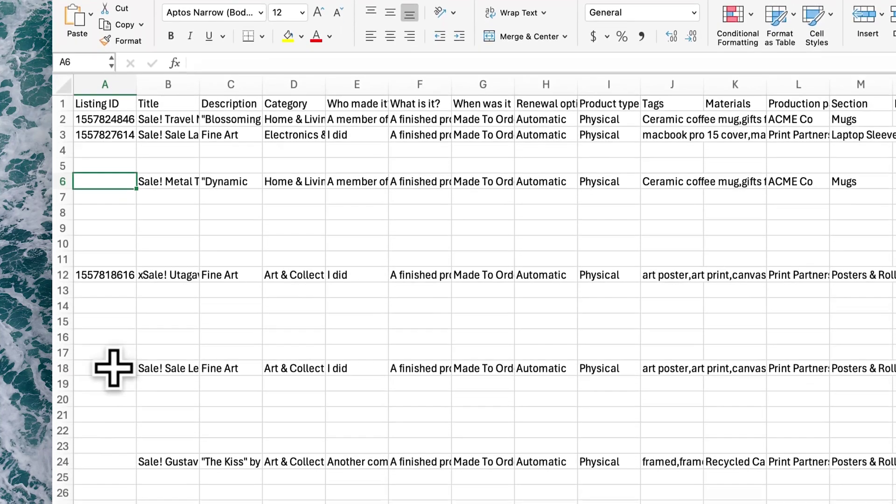
pyautogui.click(105, 473)
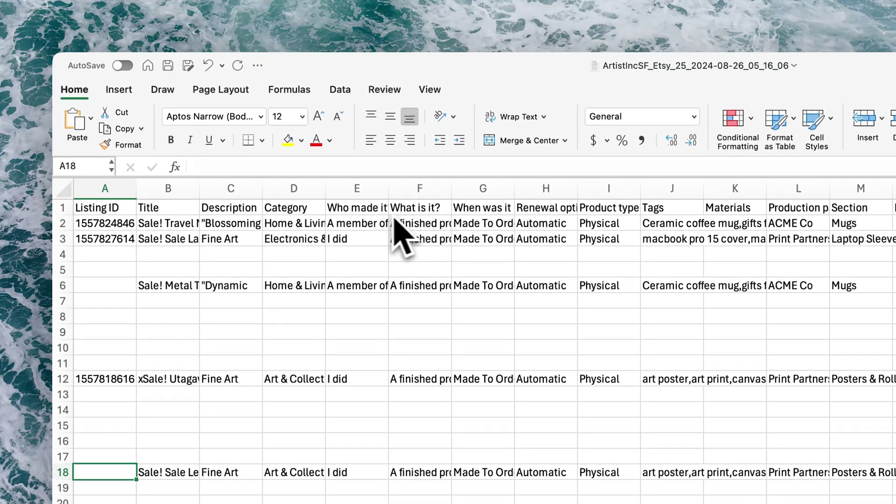
pyautogui.click(64, 208)
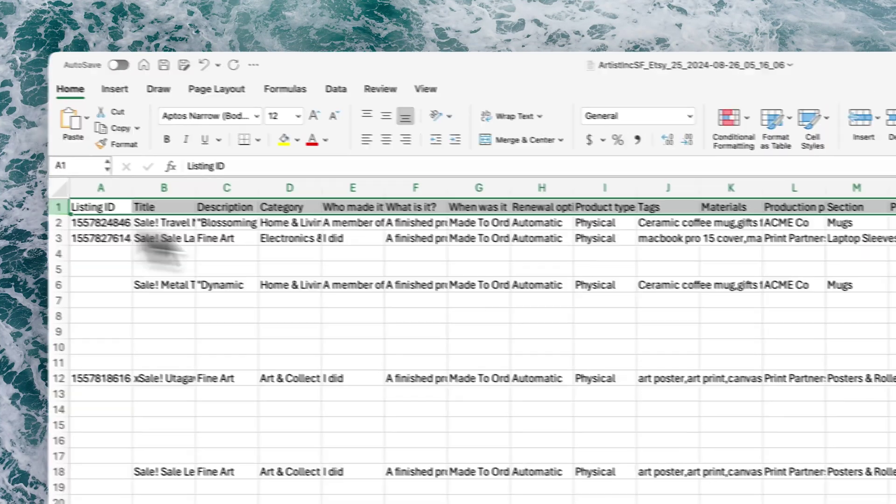
pyautogui.hscroll(3, 522, 263)
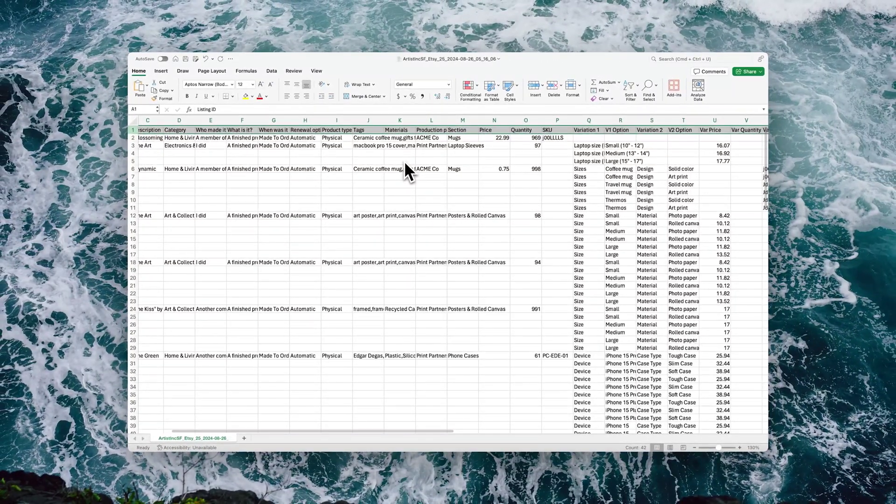
pyautogui.hscroll(-3, 405, 164)
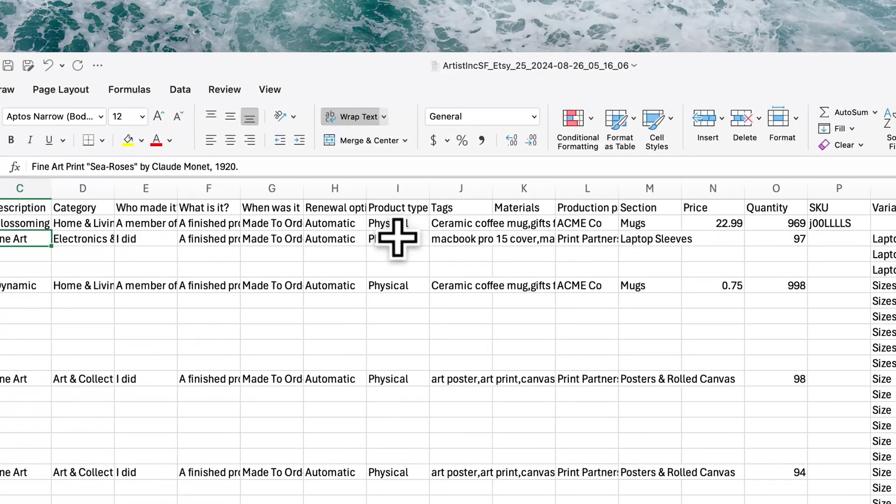
pyautogui.click(450, 241)
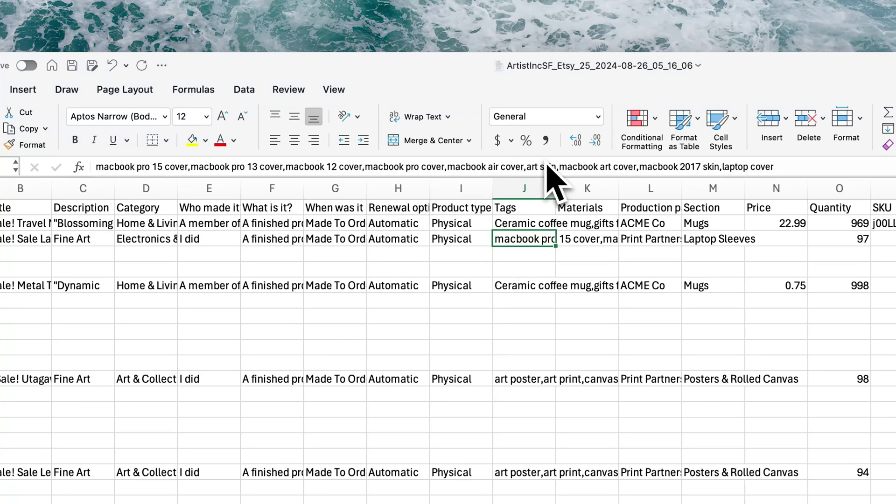
pyautogui.hscroll(-2, 514, 247)
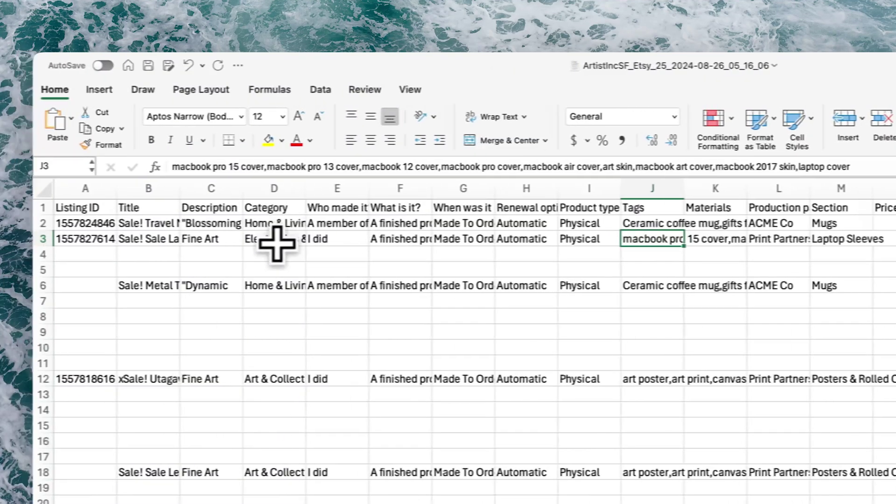
pyautogui.click(179, 239)
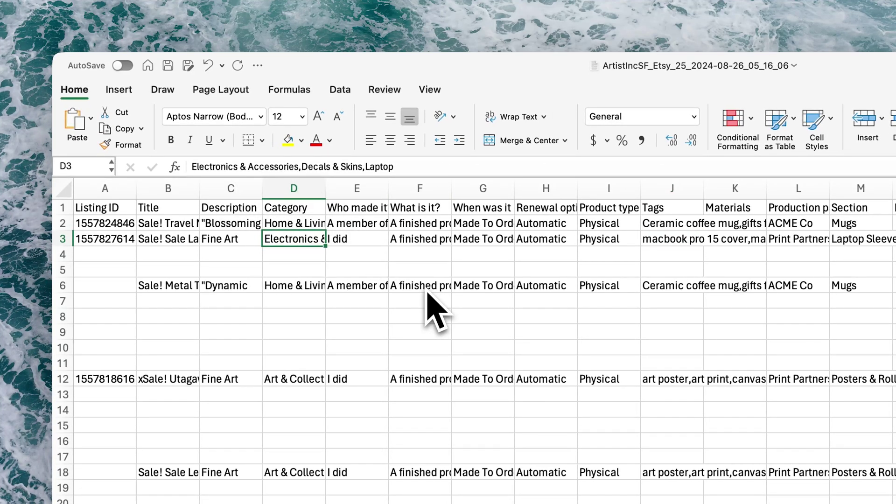
pyautogui.hscroll(6, 428, 295)
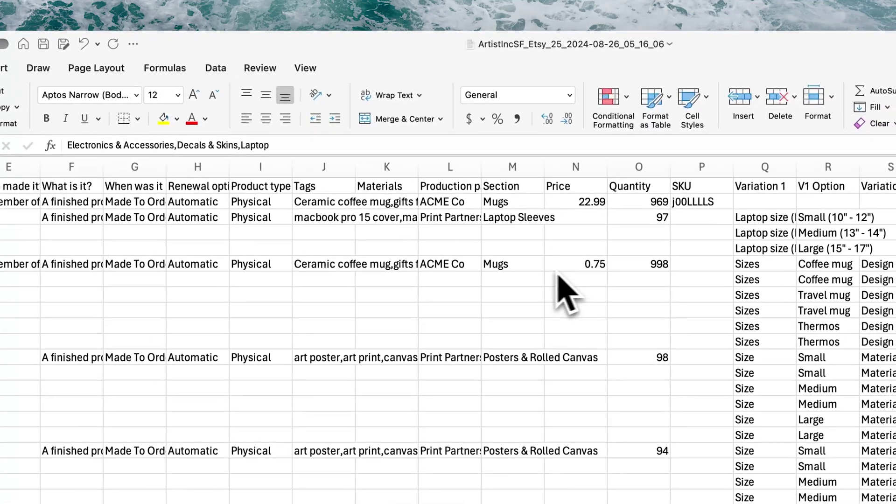
pyautogui.hscroll(2, 533, 290)
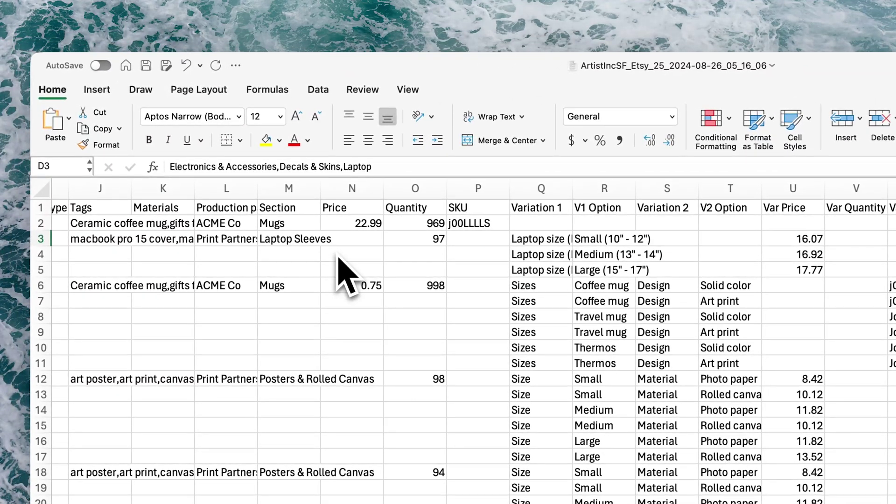
pyautogui.hscroll(1, 467, 280)
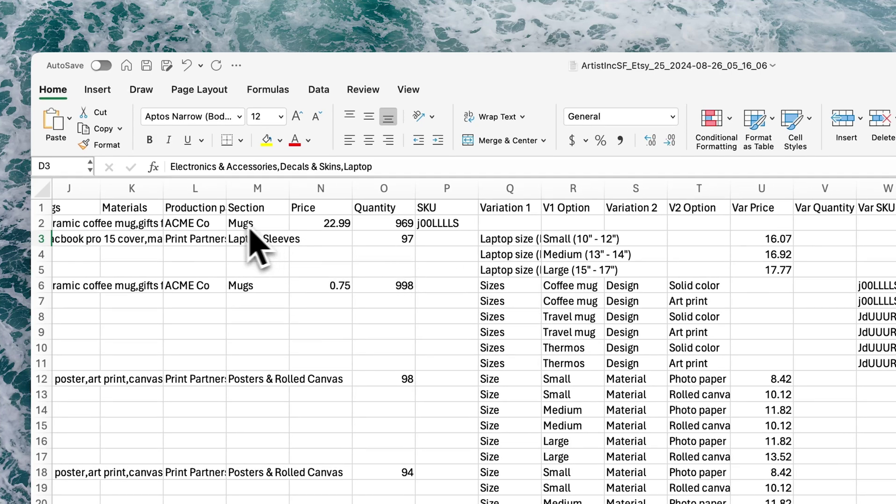
pyautogui.click(43, 223)
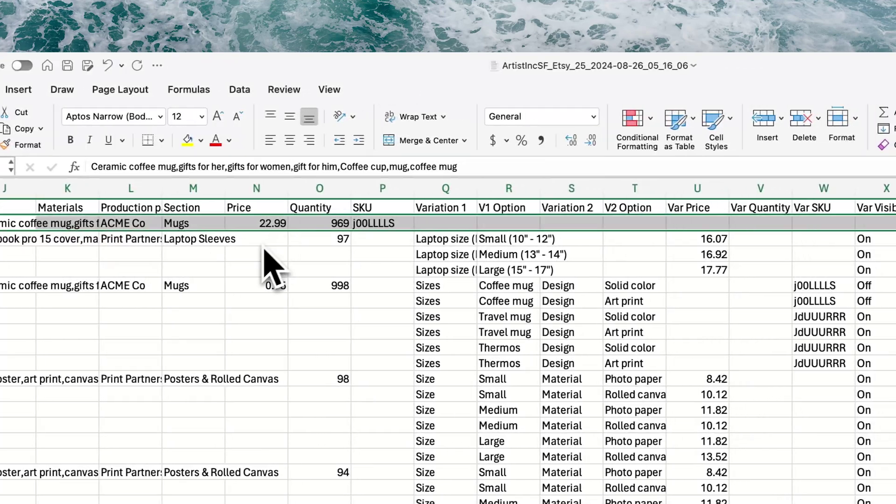
pyautogui.click(250, 223)
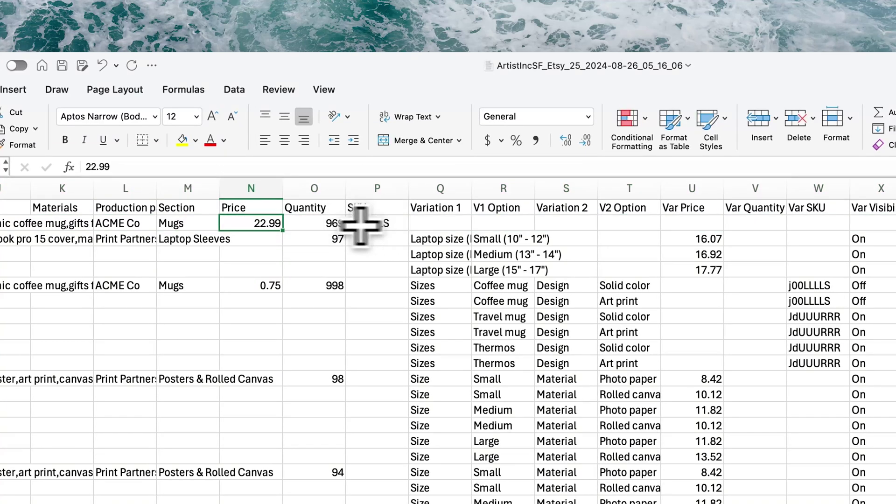
pyautogui.moveTo(262, 189); pyautogui.dragTo(380, 234)
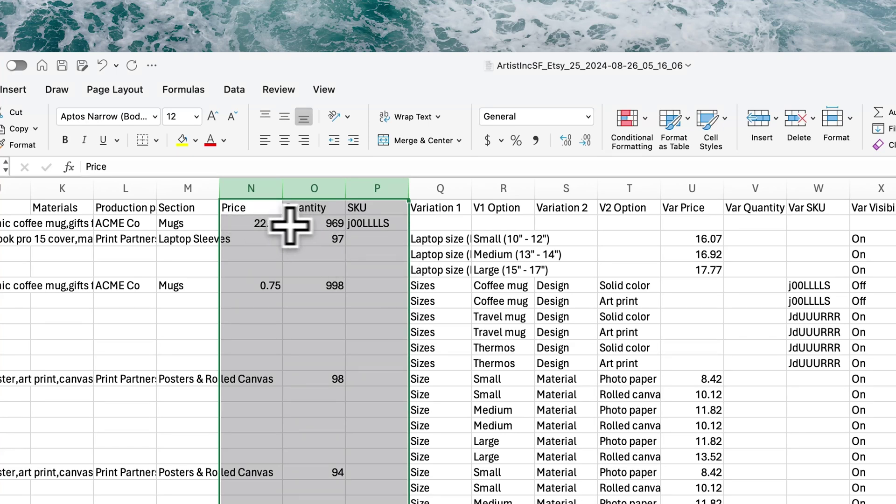
pyautogui.click(495, 248)
pyautogui.hscroll(3, 566, 254)
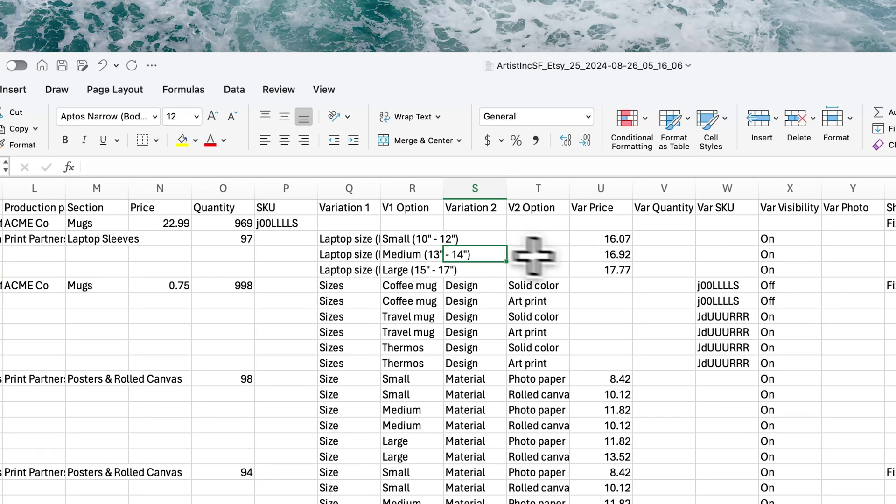
pyautogui.moveTo(357, 191); pyautogui.dragTo(627, 207)
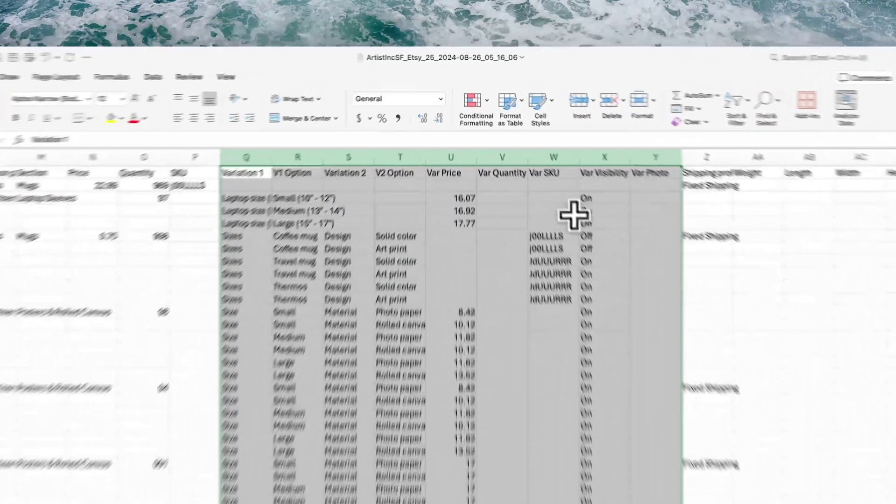
pyautogui.click(517, 153)
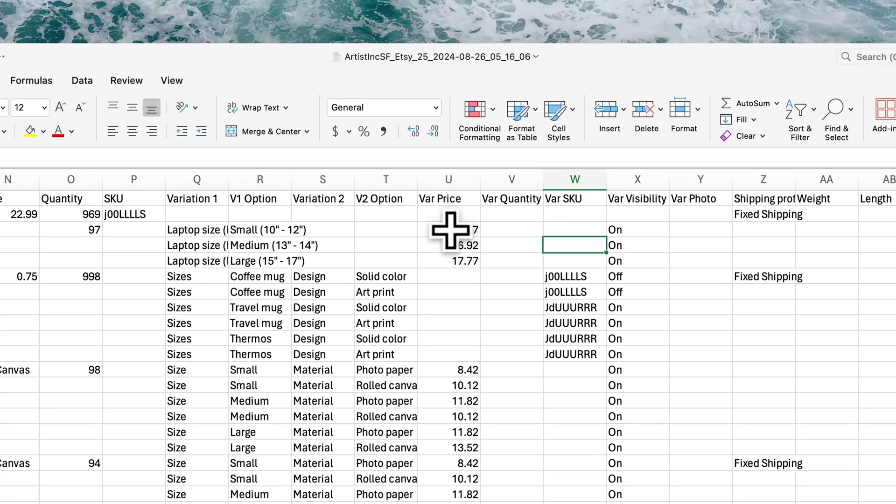
pyautogui.moveTo(451, 230); pyautogui.dragTo(455, 261)
pyautogui.click(461, 181)
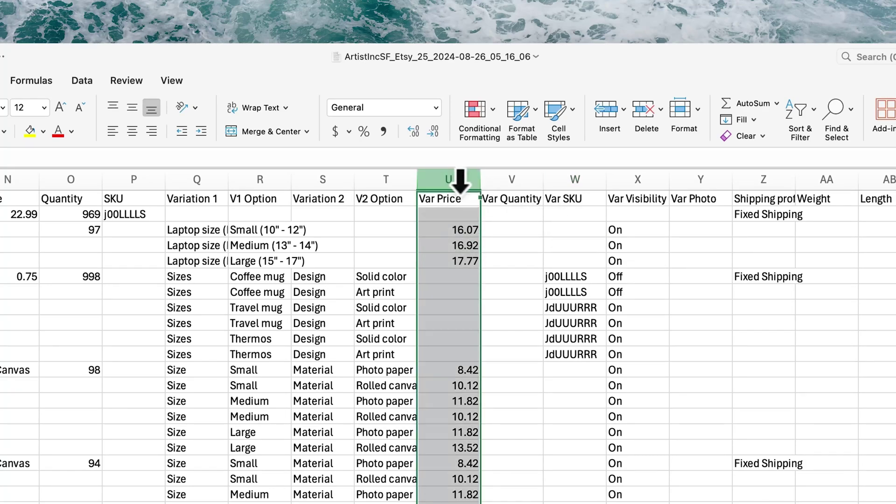
pyautogui.moveTo(461, 181); pyautogui.dragTo(569, 178)
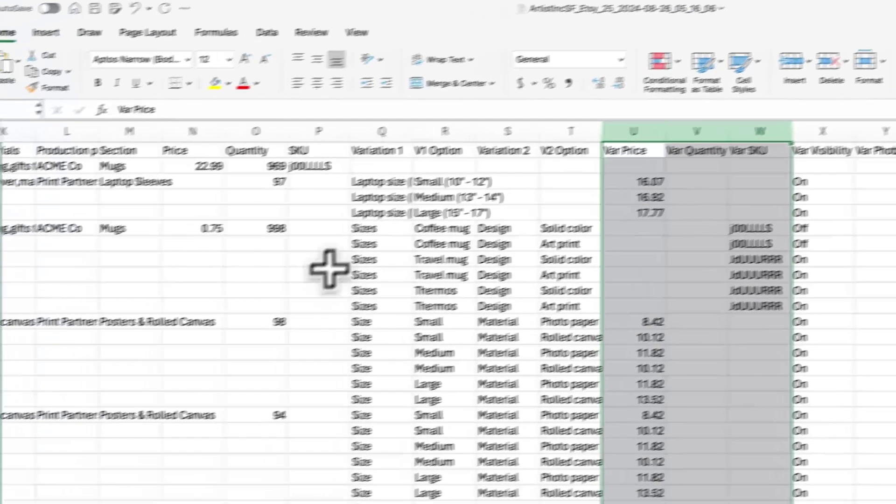
pyautogui.moveTo(319, 244); pyautogui.dragTo(322, 292)
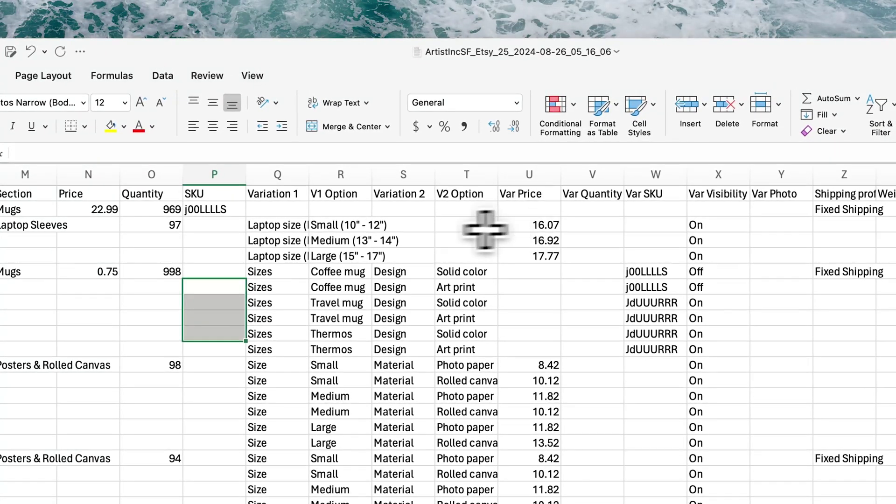
pyautogui.moveTo(555, 225); pyautogui.dragTo(544, 244)
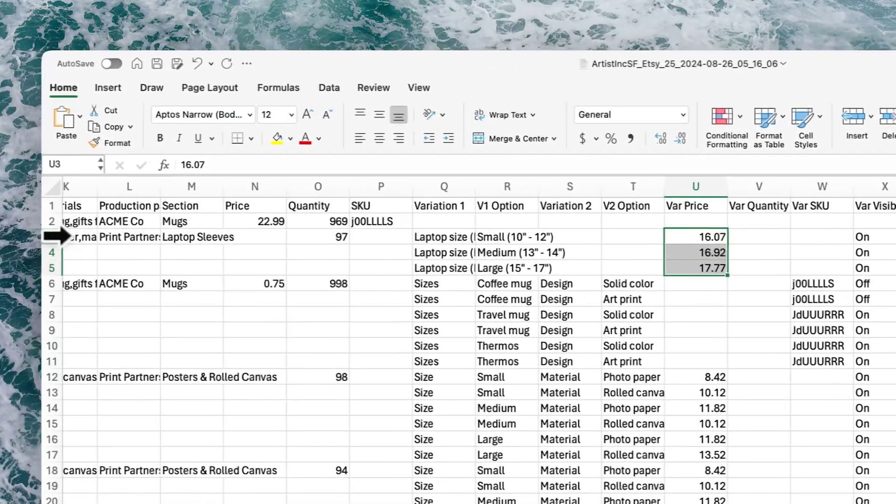
pyautogui.moveTo(61, 237); pyautogui.dragTo(64, 266)
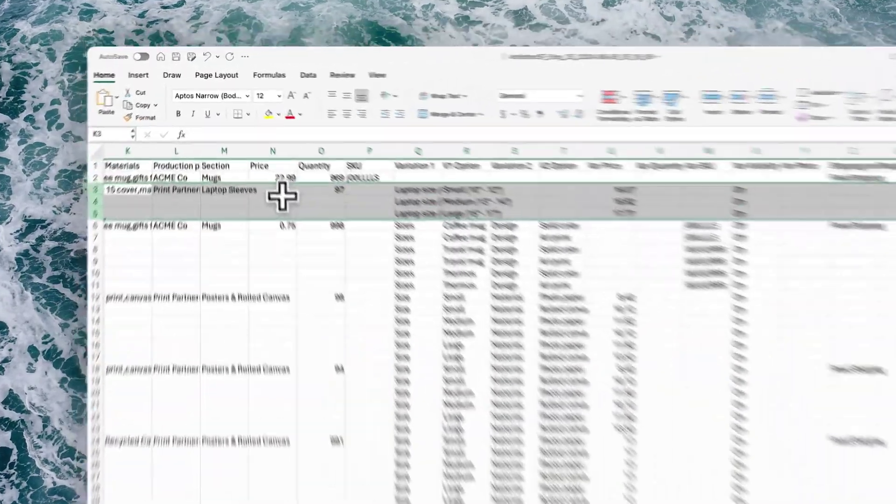
pyautogui.moveTo(251, 146); pyautogui.dragTo(256, 160)
pyautogui.hscroll(-10, 312, 271)
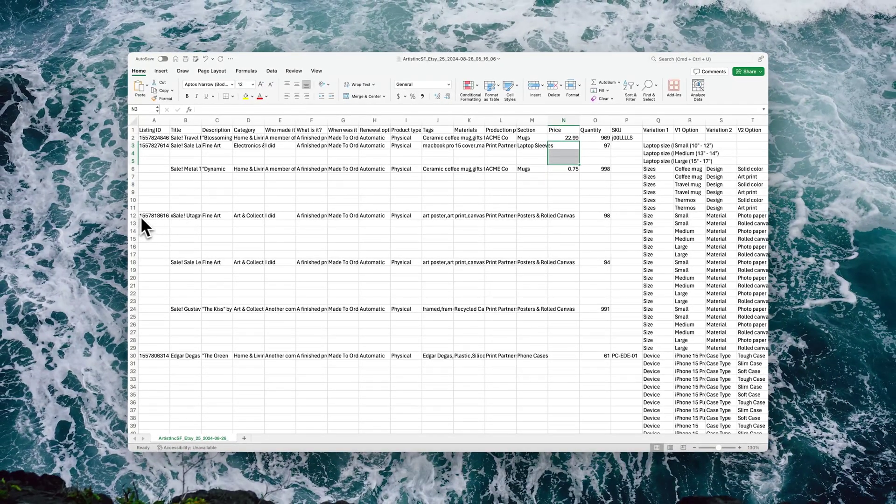
pyautogui.click(134, 216)
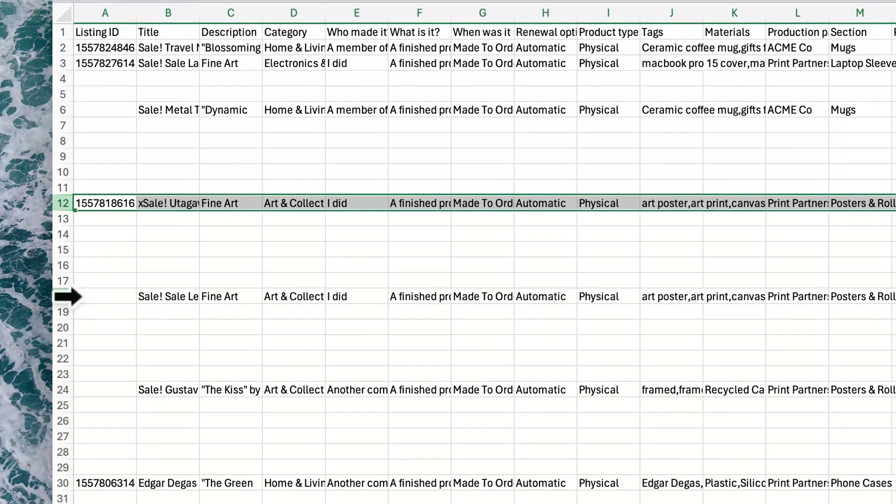
pyautogui.click(79, 296)
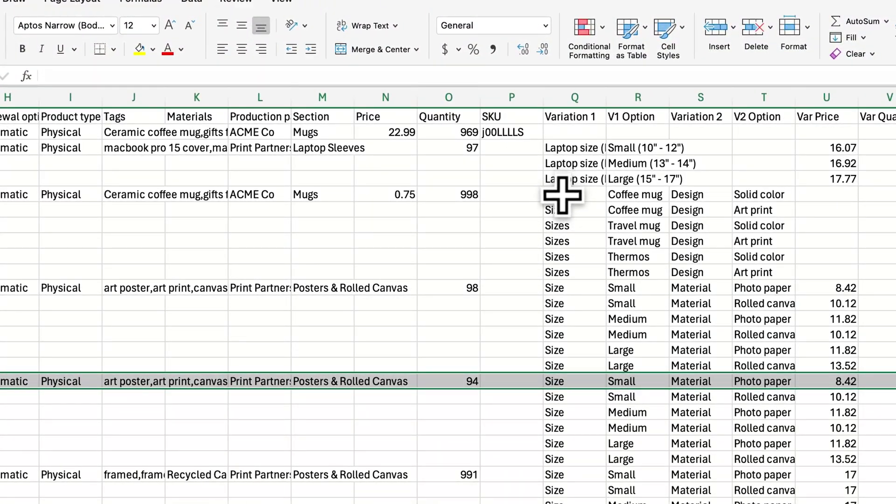
pyautogui.moveTo(562, 195); pyautogui.dragTo(559, 271)
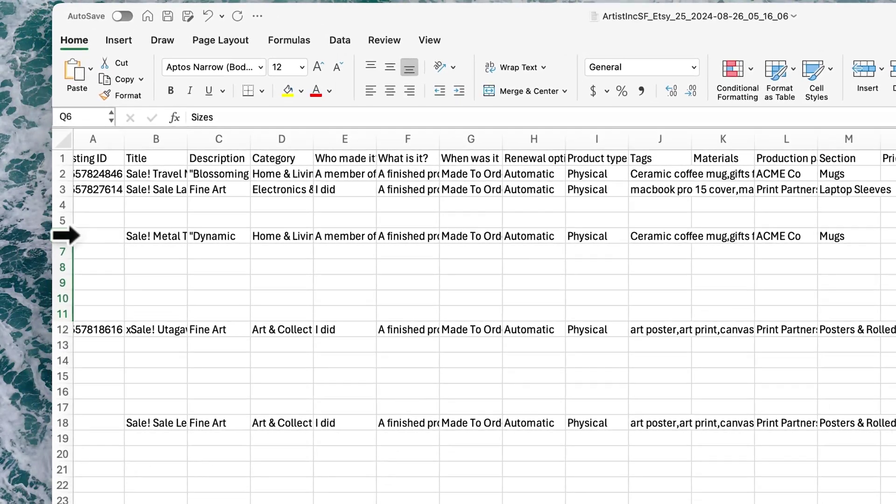
pyautogui.click(65, 236)
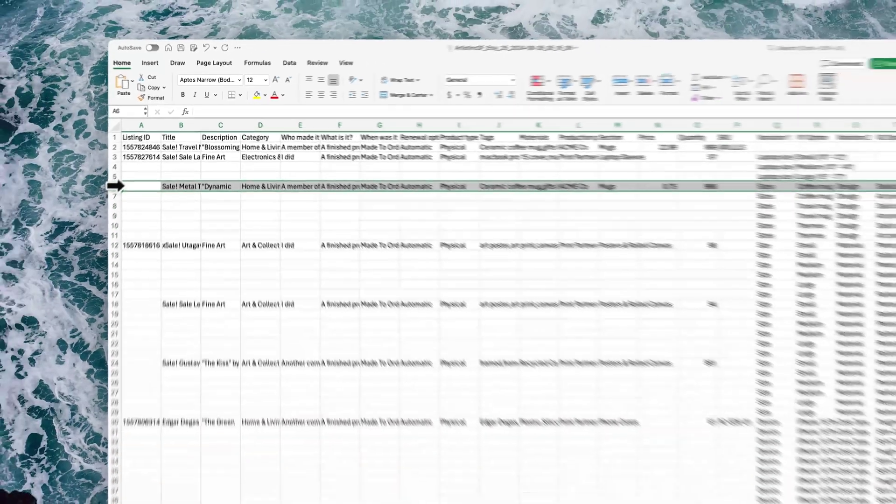
pyautogui.hscroll(15, 446, 177)
pyautogui.hscroll(3, 514, 177)
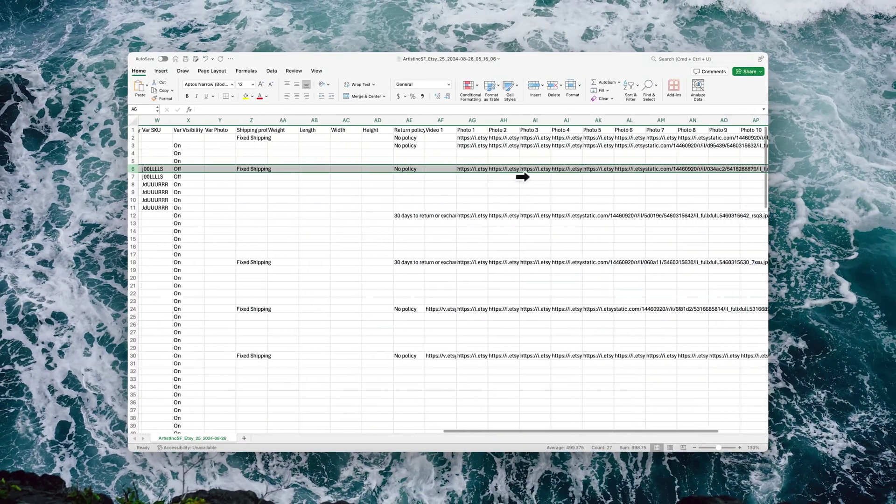
pyautogui.hscroll(3, 423, 142)
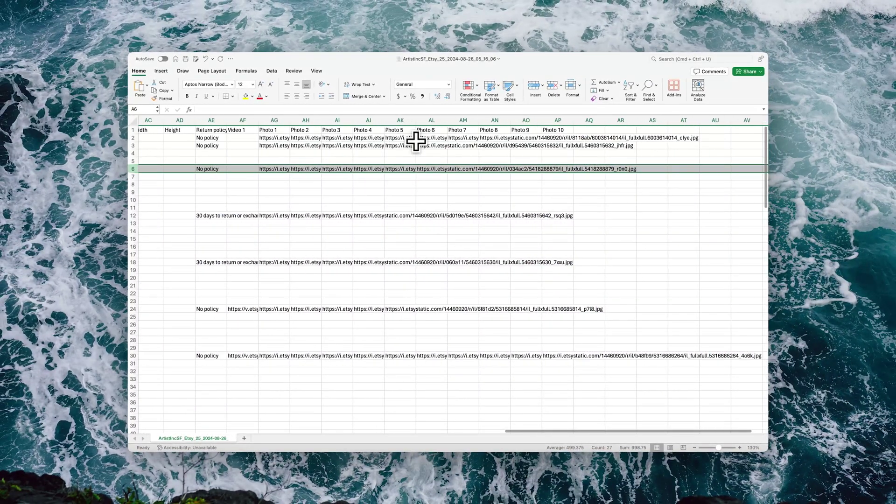
pyautogui.hscroll(-3, 416, 141)
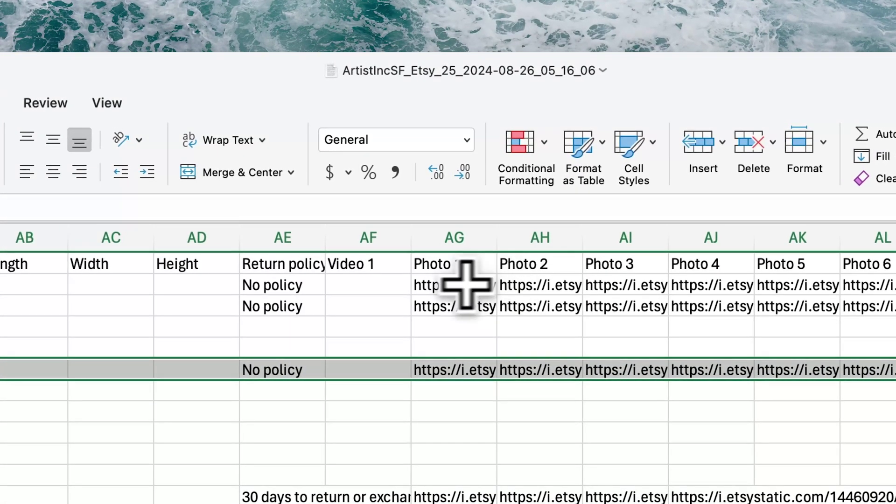
pyautogui.click(440, 280)
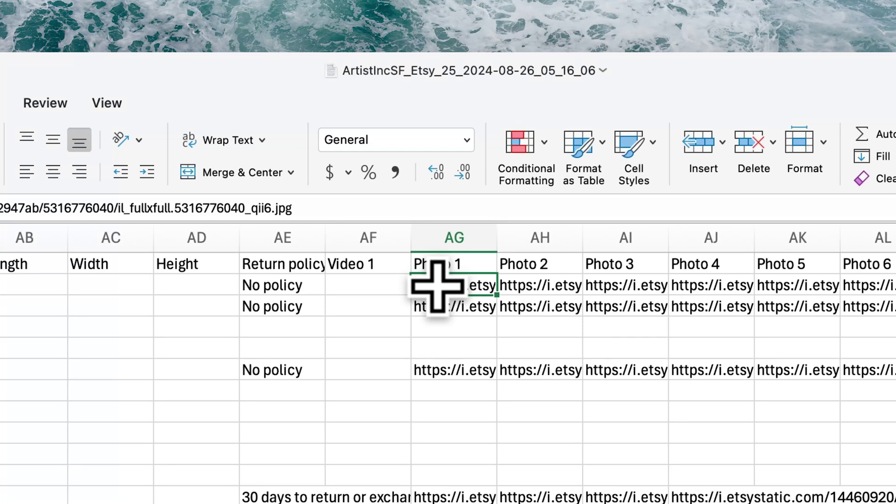
pyautogui.hscroll(-4, 438, 286)
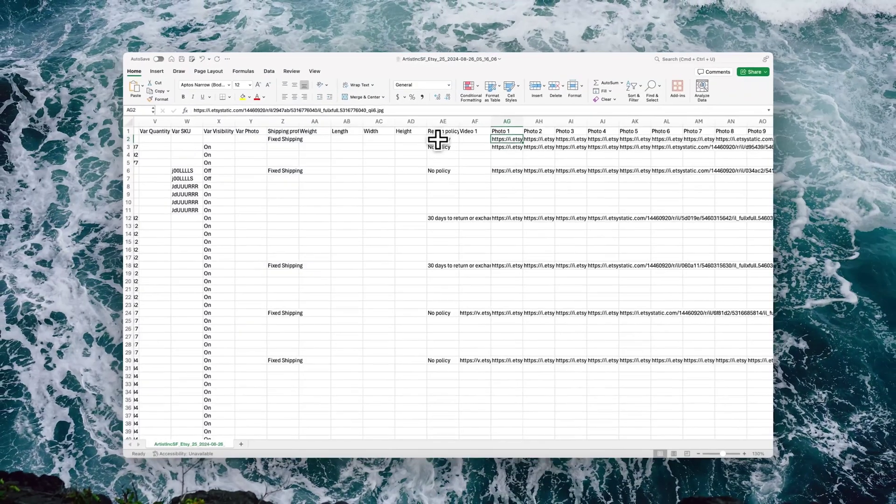
# Step: Scroll the listings sheet back to column A and the top
pyautogui.hscroll(-10, 437, 137)
pyautogui.hscroll(-5, 437, 138)
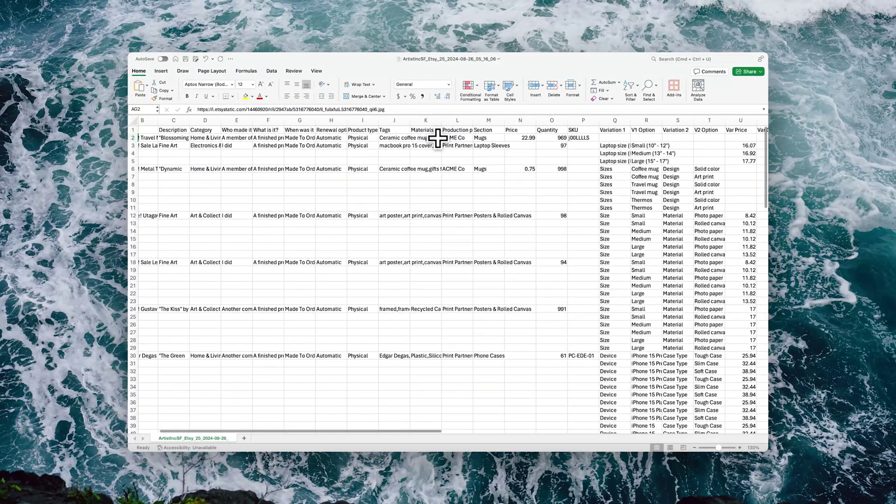
pyautogui.hscroll(-2, 438, 138)
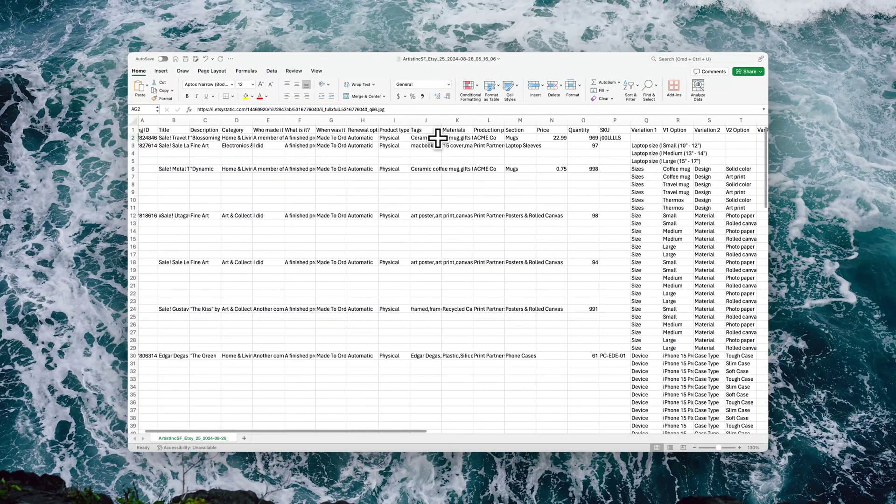
pyautogui.scroll(-10, 437, 138)
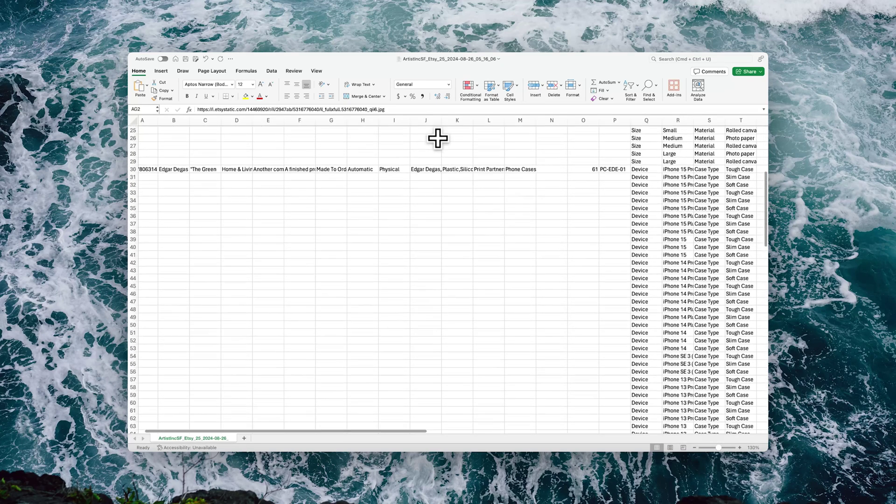
pyautogui.scroll(10, 437, 138)
pyautogui.hscroll(-1, 437, 137)
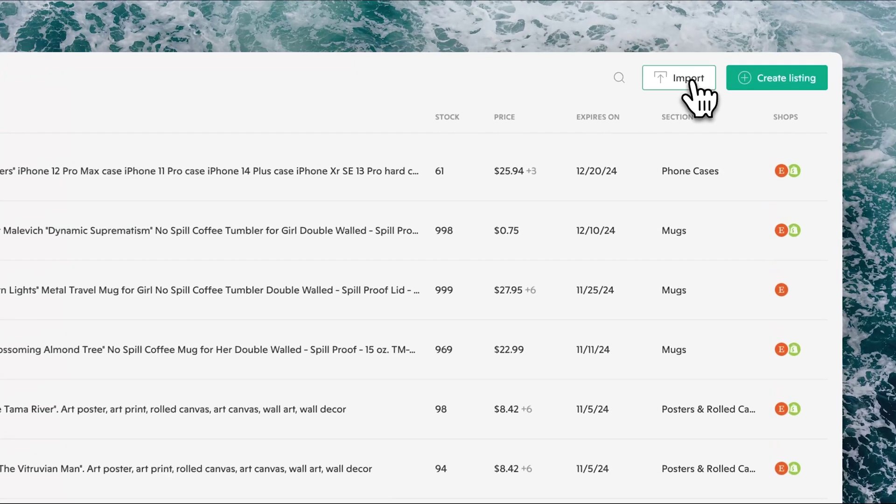
# Step: Import the edited listings CSV from the Desktop into Vela
pyautogui.click(690, 66)
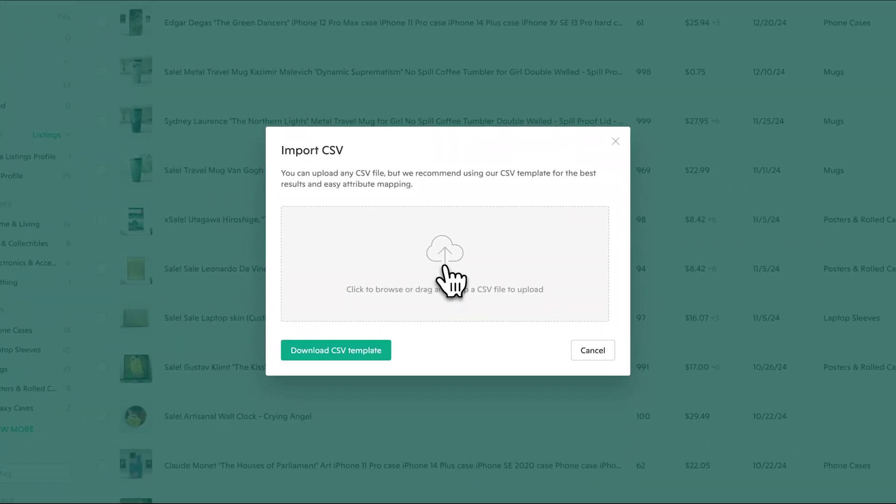
pyautogui.click(444, 265)
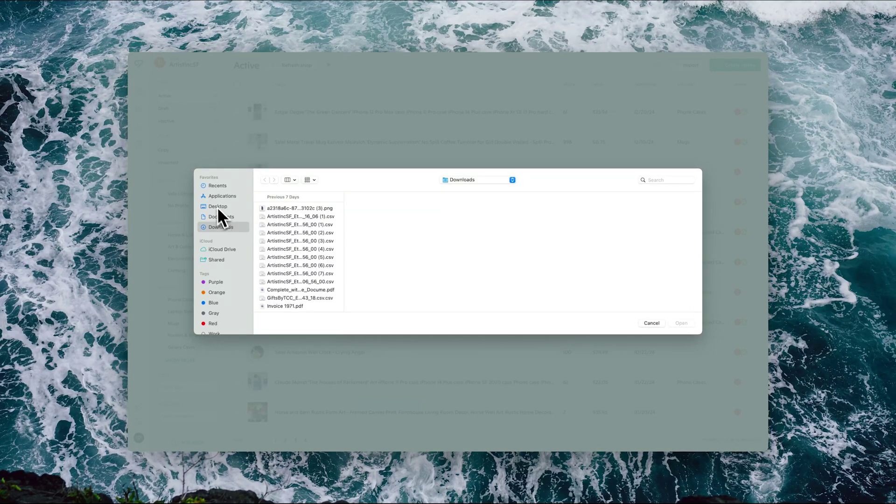
pyautogui.click(218, 207)
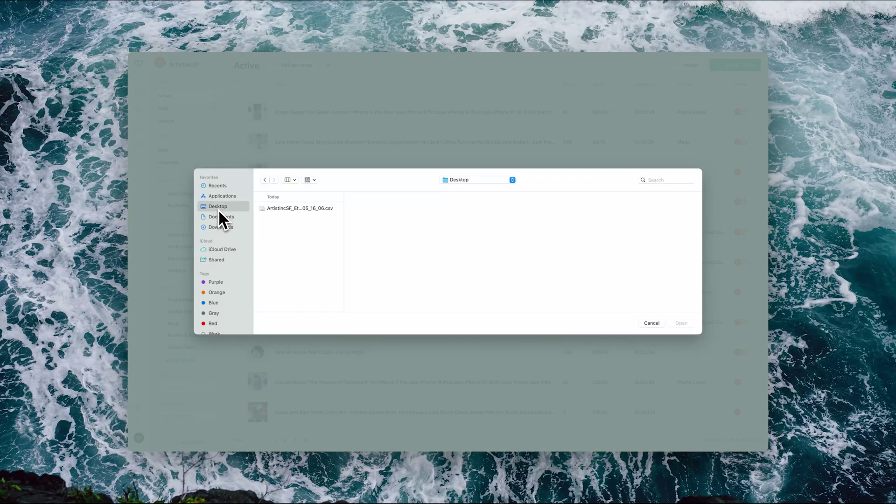
pyautogui.doubleClick(299, 209)
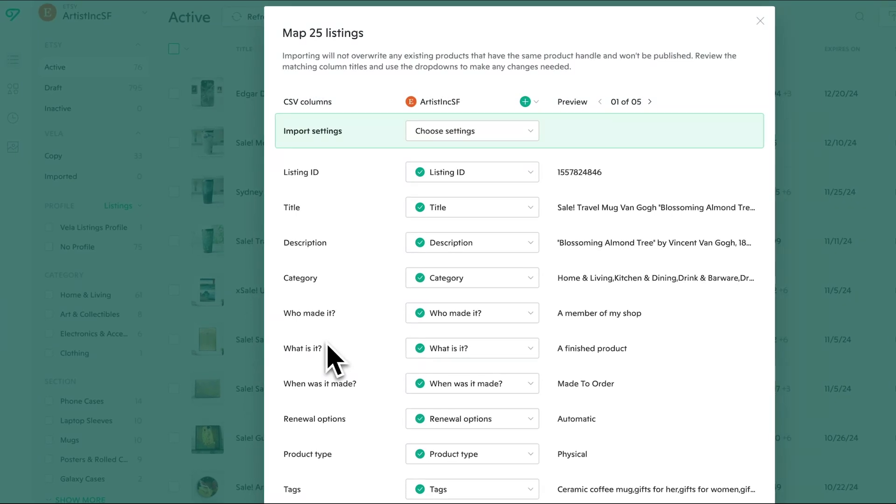
# Step: Review the ArtistIncSF field mappings, keeping the Title column mapped to Title
pyautogui.scroll(-3, 329, 360)
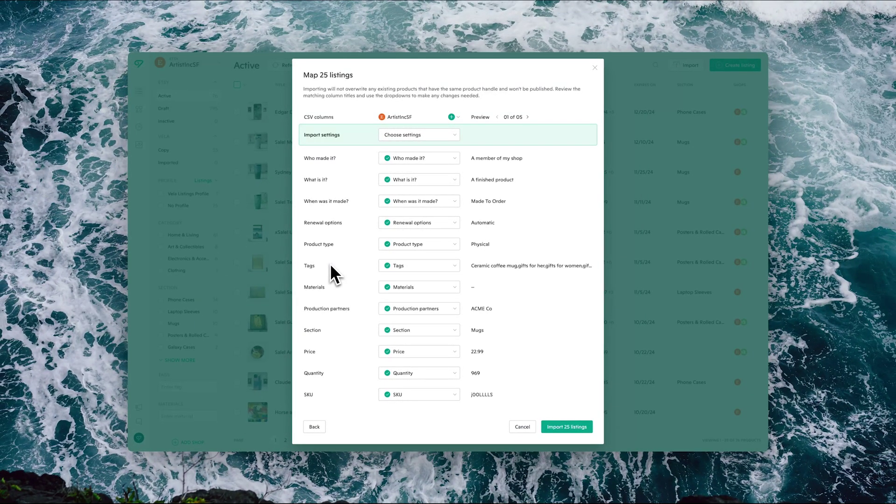
pyautogui.scroll(3, 395, 210)
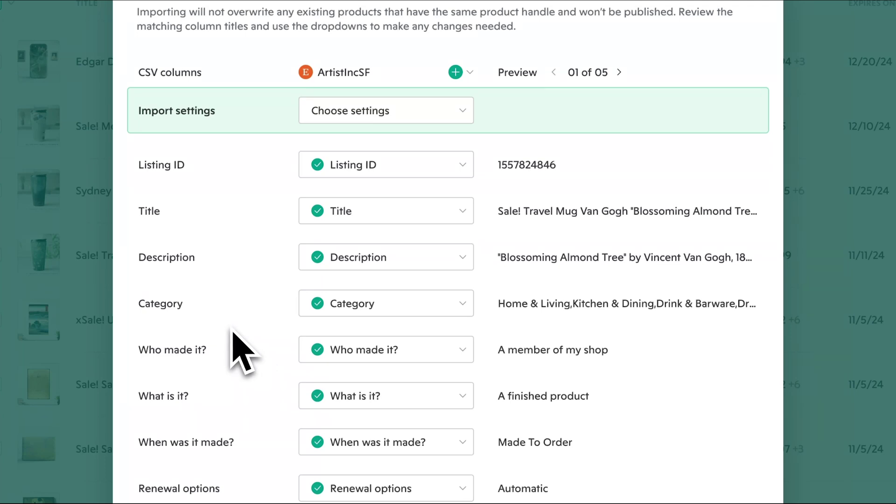
pyautogui.click(379, 219)
pyautogui.scroll(-2, 397, 363)
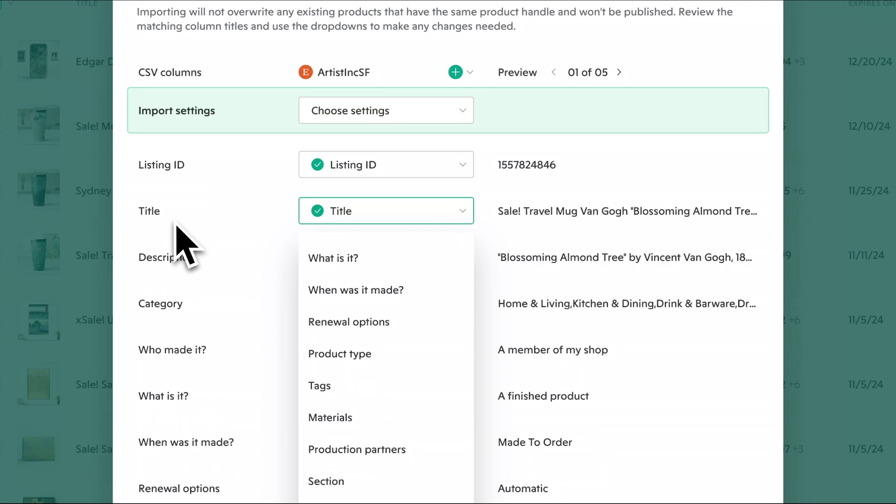
pyautogui.click(177, 226)
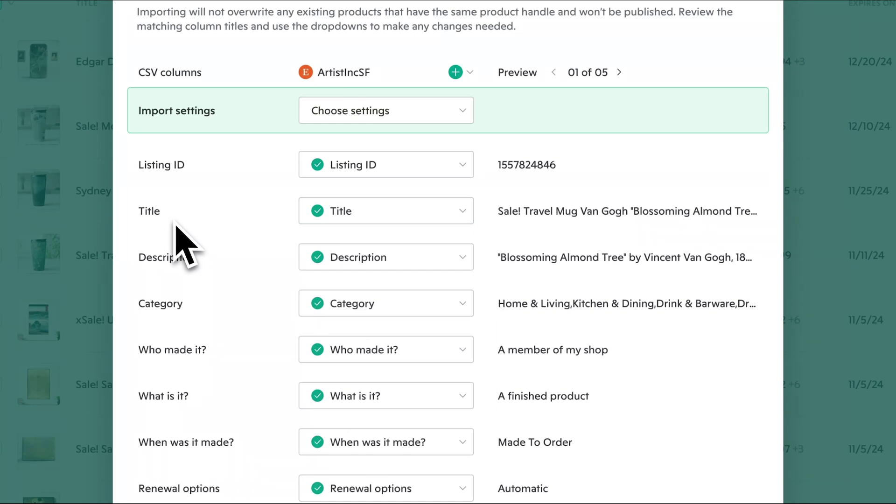
pyautogui.click(370, 209)
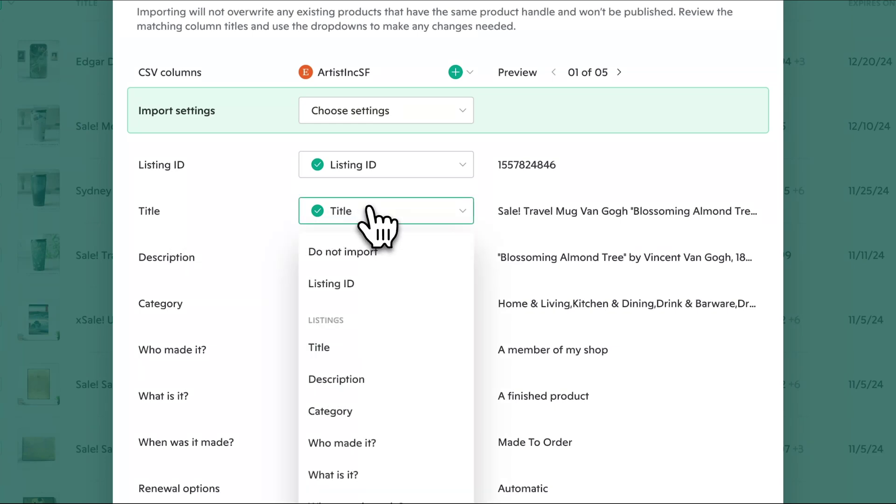
pyautogui.click(221, 238)
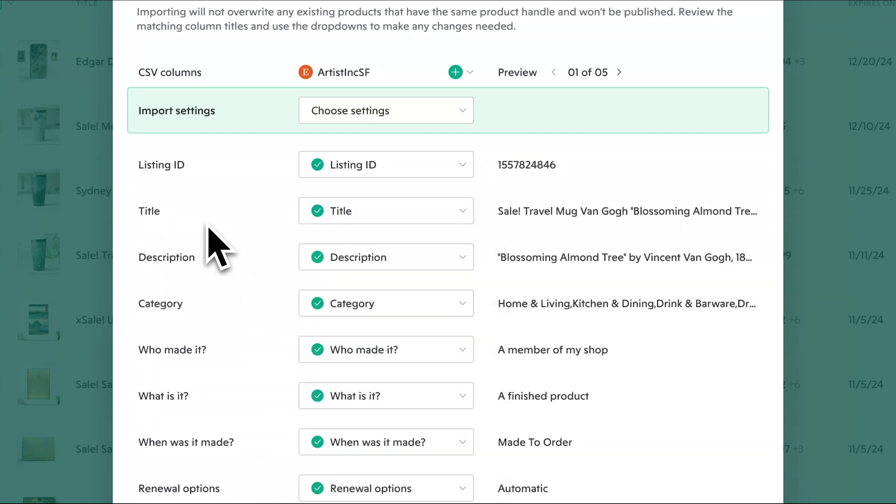
pyautogui.scroll(-5, 386, 364)
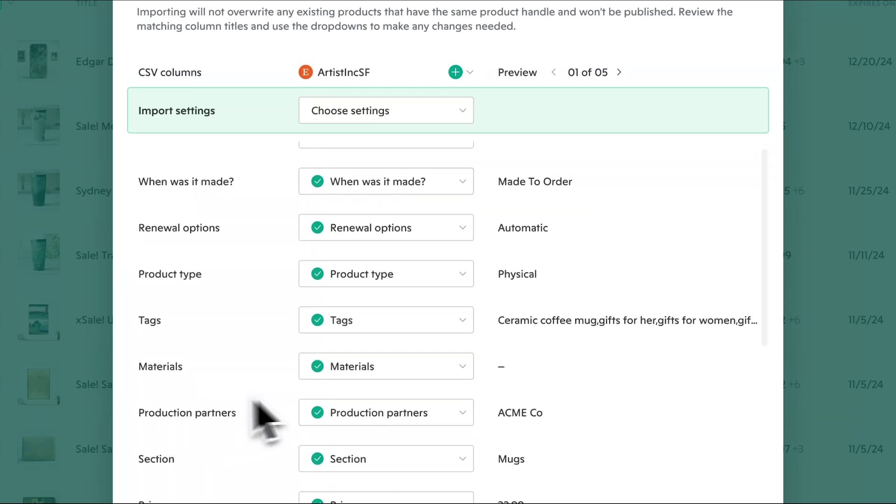
pyautogui.scroll(5, 565, 362)
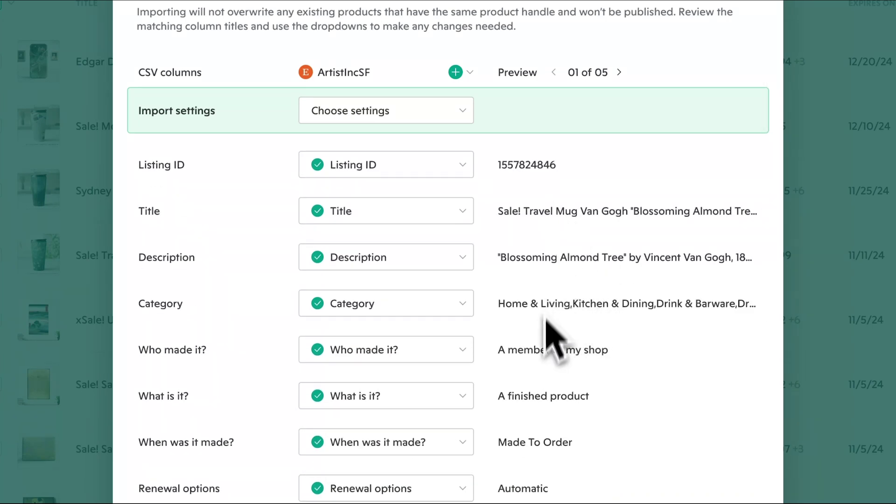
pyautogui.scroll(-3, 571, 373)
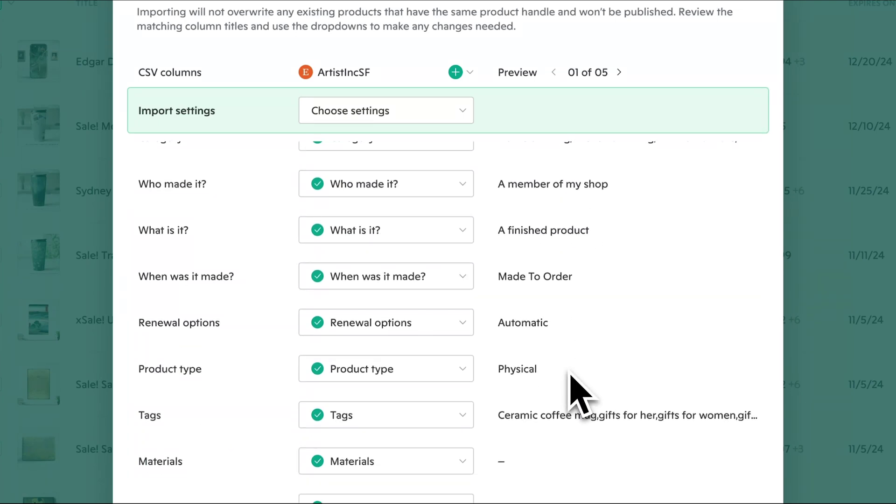
pyautogui.scroll(3, 572, 380)
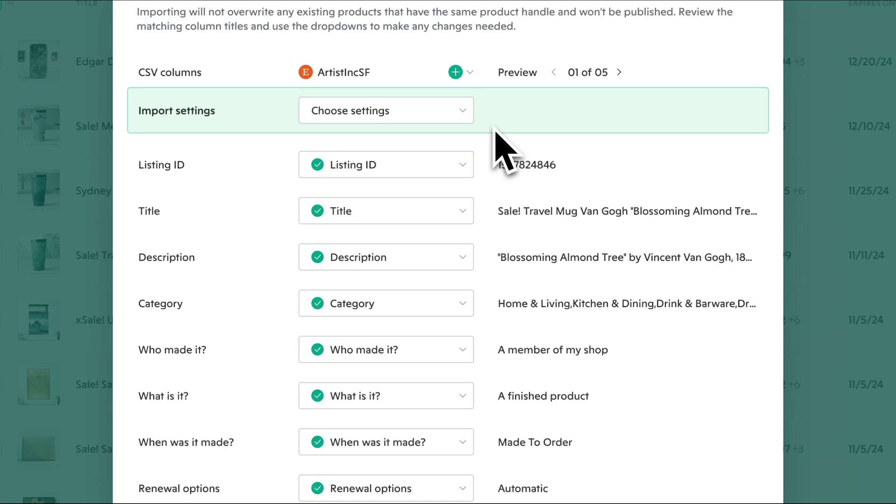
# Step: Add the Artist Apparel shop as a second mapping column
pyautogui.click(461, 72)
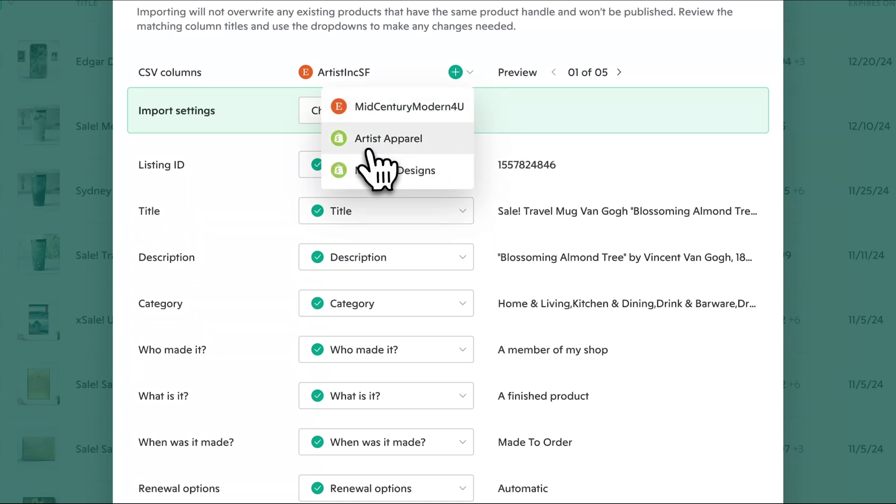
pyautogui.click(368, 150)
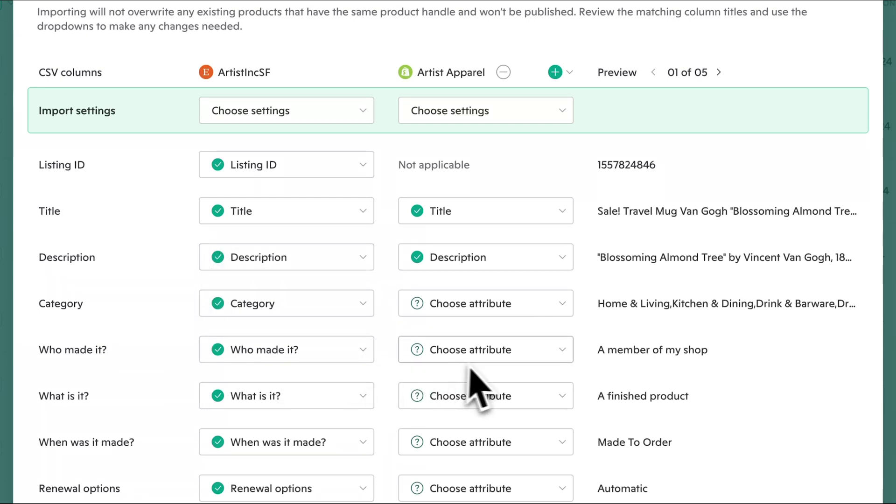
pyautogui.scroll(-3, 481, 371)
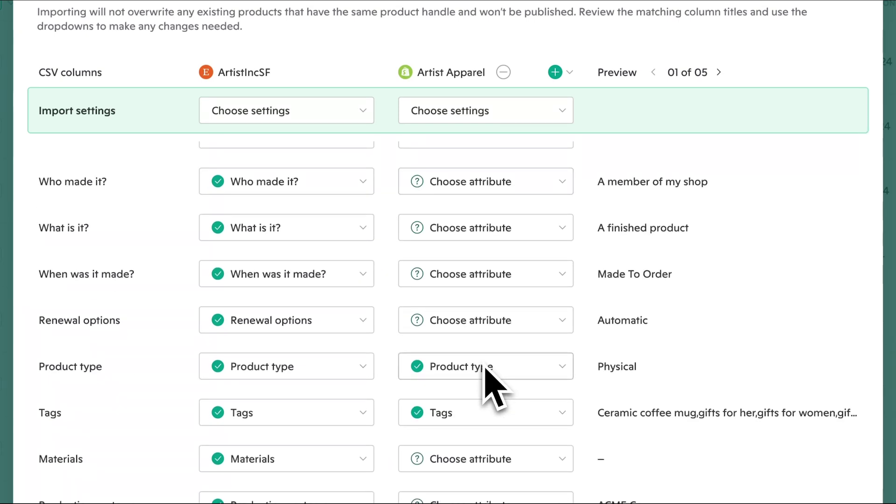
pyautogui.scroll(3, 488, 368)
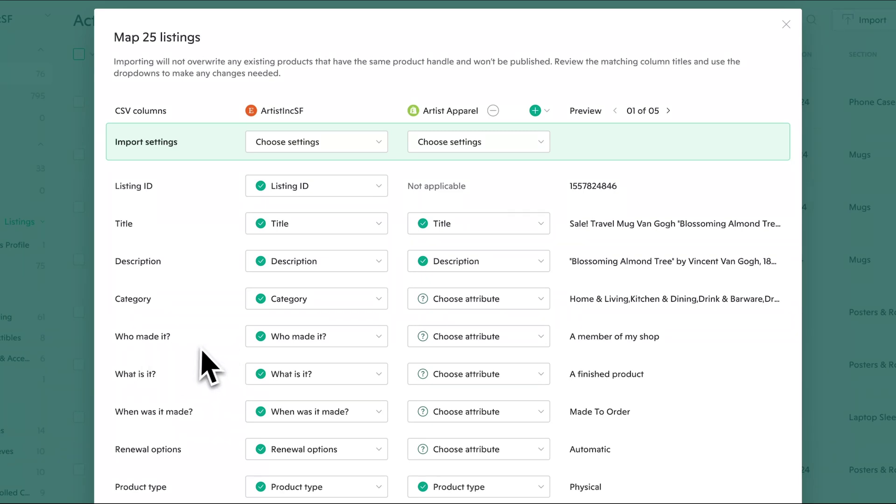
# Step: Set Artist Apparel's Who made it? field to Do not import
pyautogui.click(477, 337)
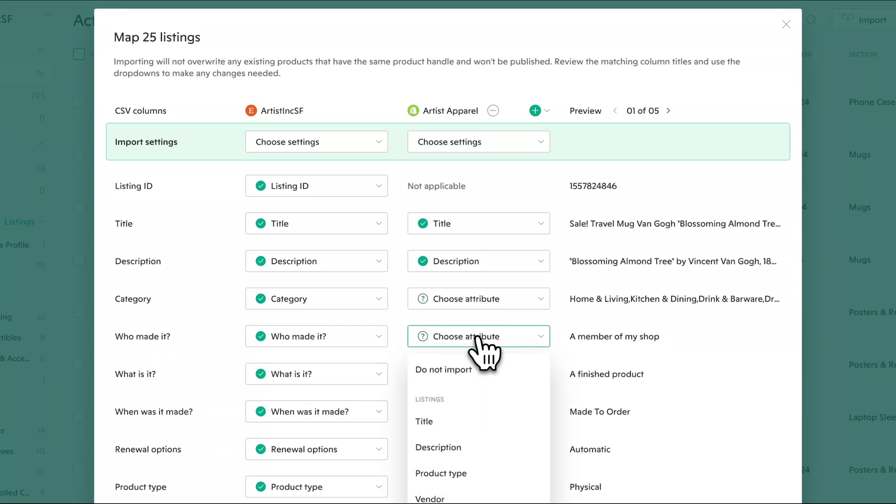
pyautogui.click(477, 337)
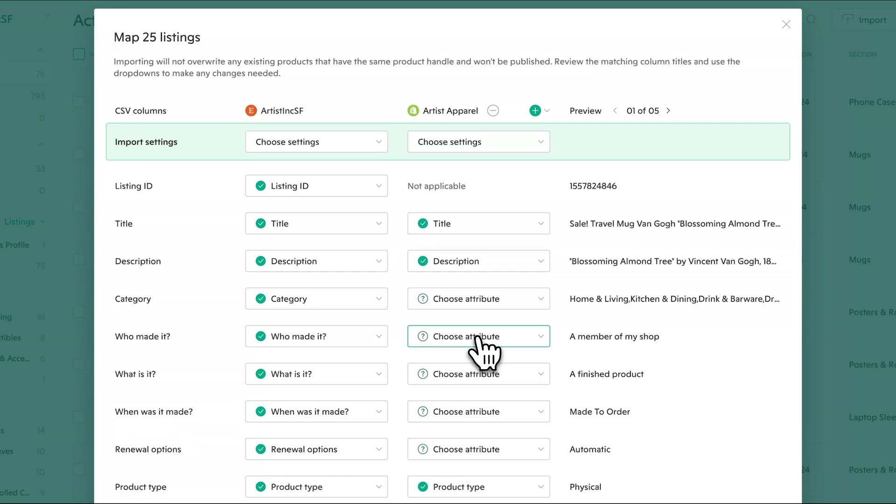
pyautogui.click(477, 337)
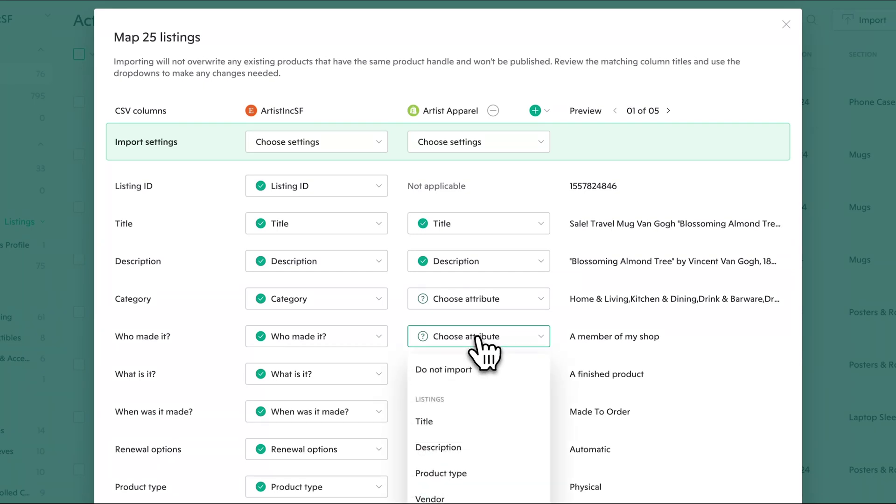
pyautogui.click(469, 371)
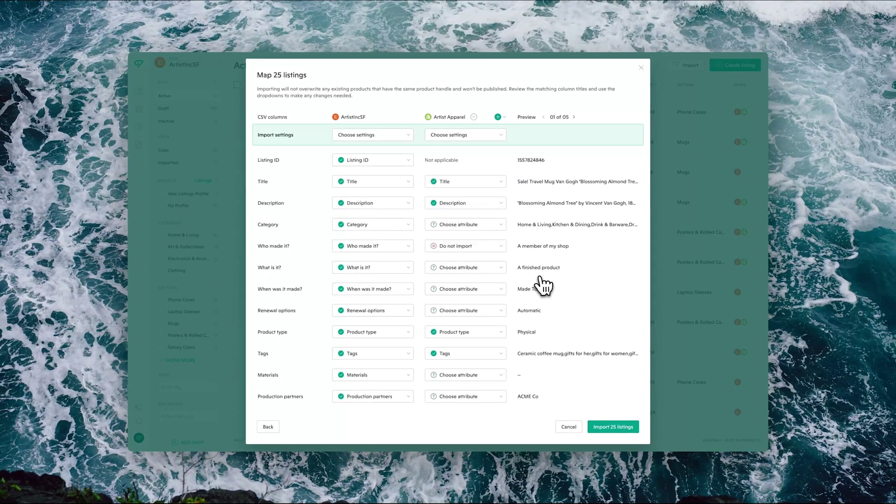
# Step: Review the remaining mappings and start importing the 25 listings
pyautogui.scroll(-10, 544, 286)
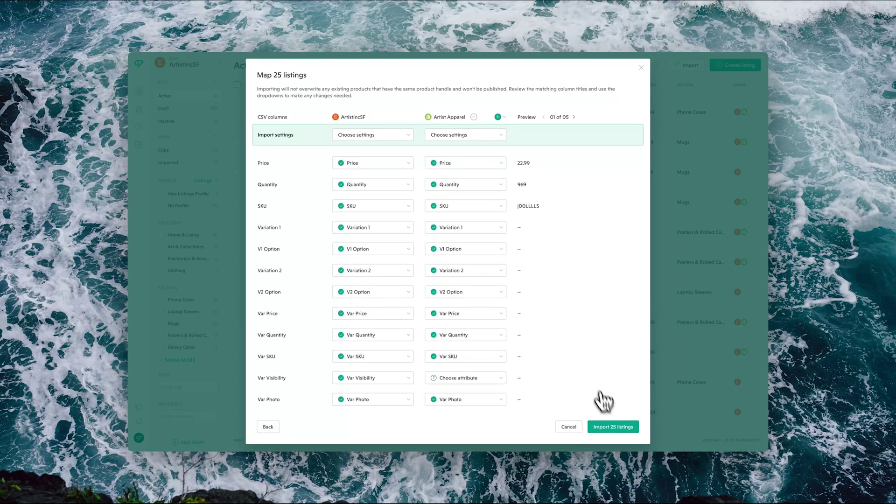
pyautogui.click(616, 427)
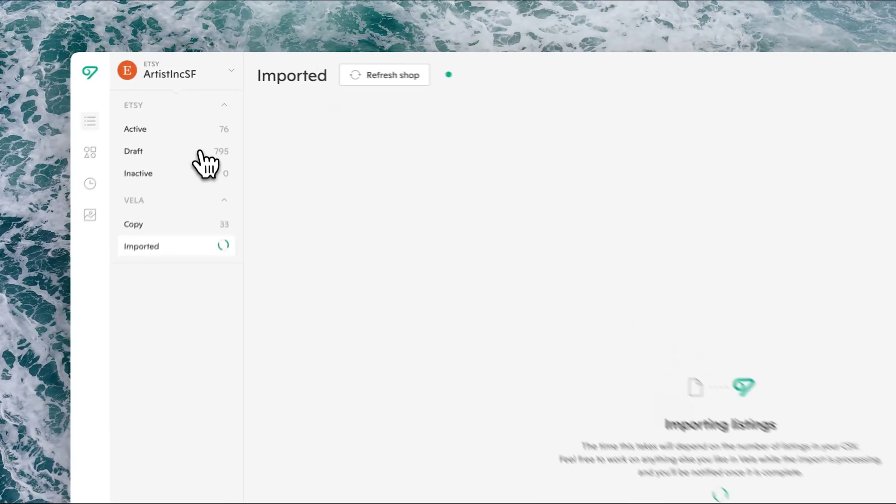
# Step: Check the shop's Draft and Active listings while the 25-listing import finishes
pyautogui.click(202, 108)
pyautogui.click(201, 140)
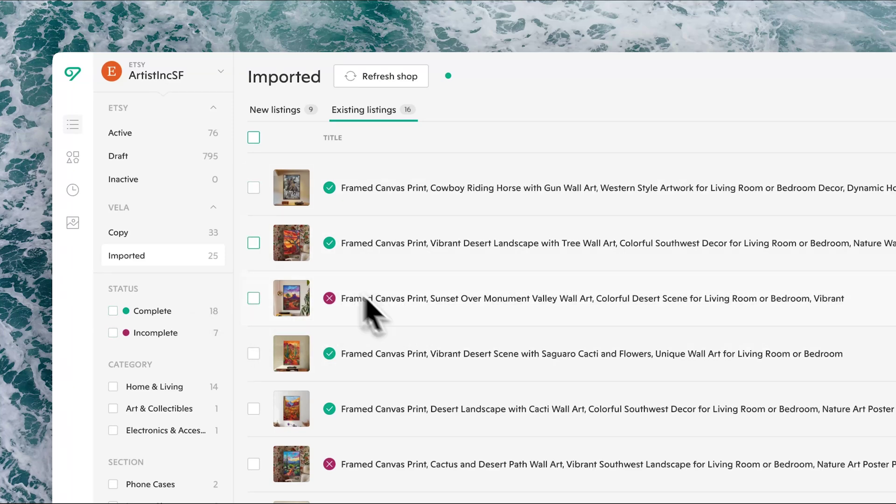
# Step: Bulk-edit the six incomplete listings to review their zero prices, then inspect the Sunset Over Monument Valley listing
pyautogui.click(174, 334)
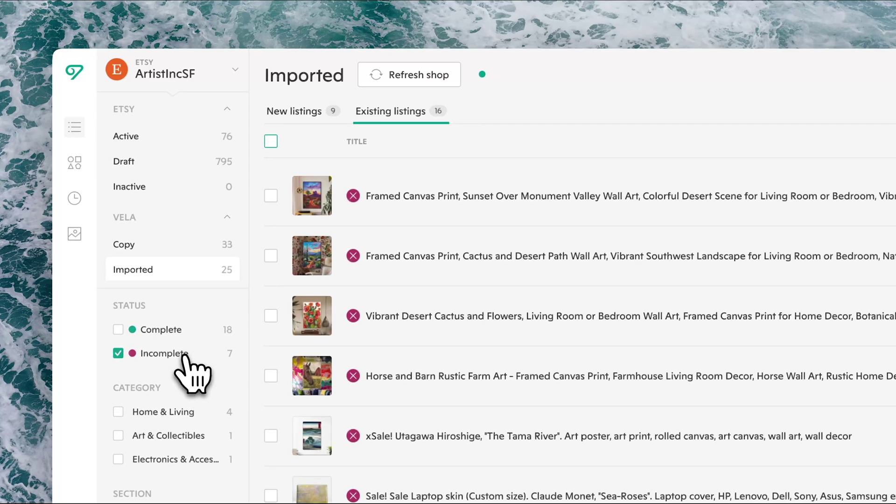
pyautogui.click(271, 141)
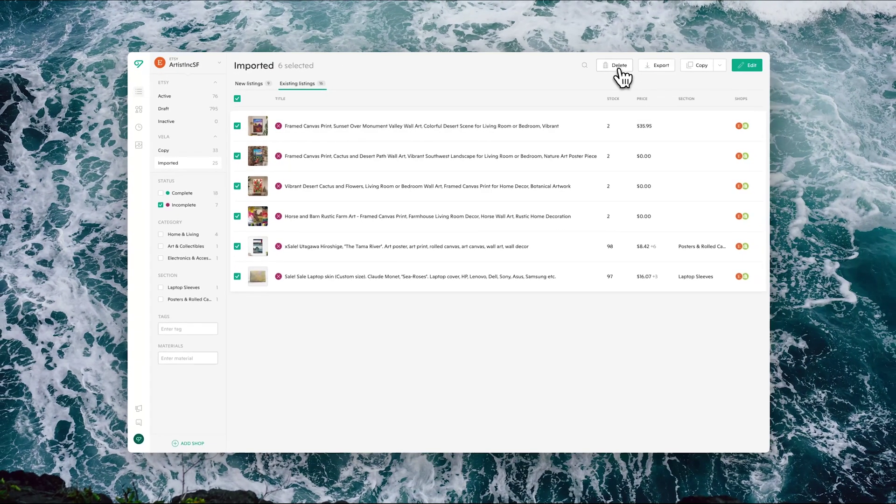
pyautogui.click(746, 65)
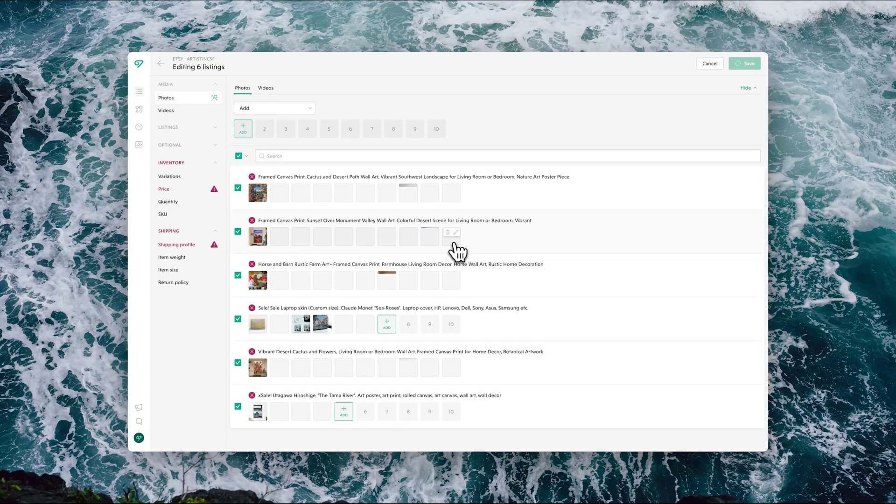
pyautogui.click(188, 189)
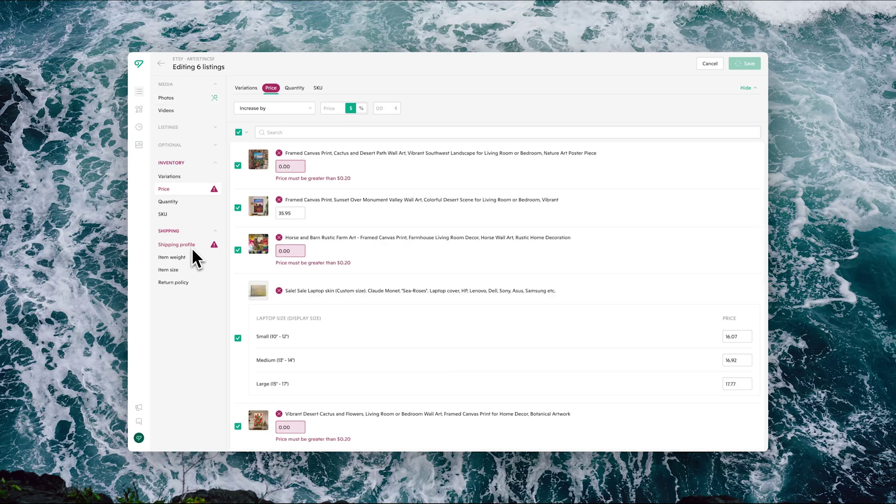
pyautogui.click(161, 63)
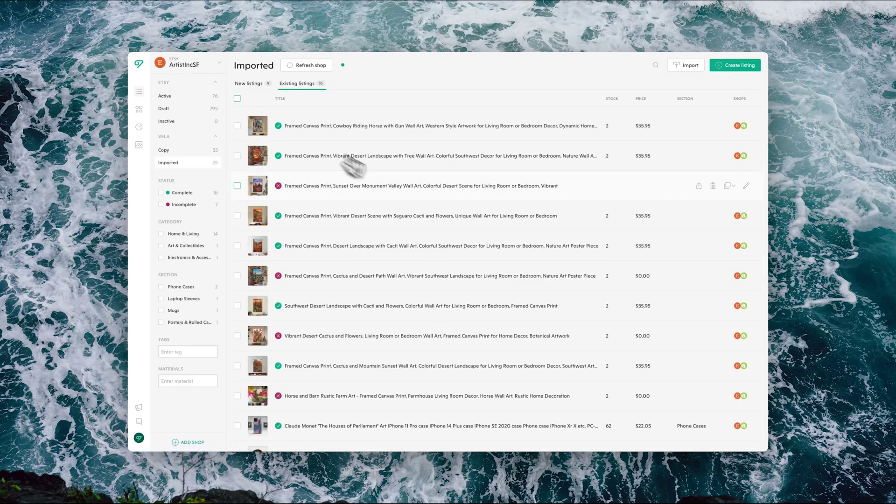
pyautogui.click(310, 189)
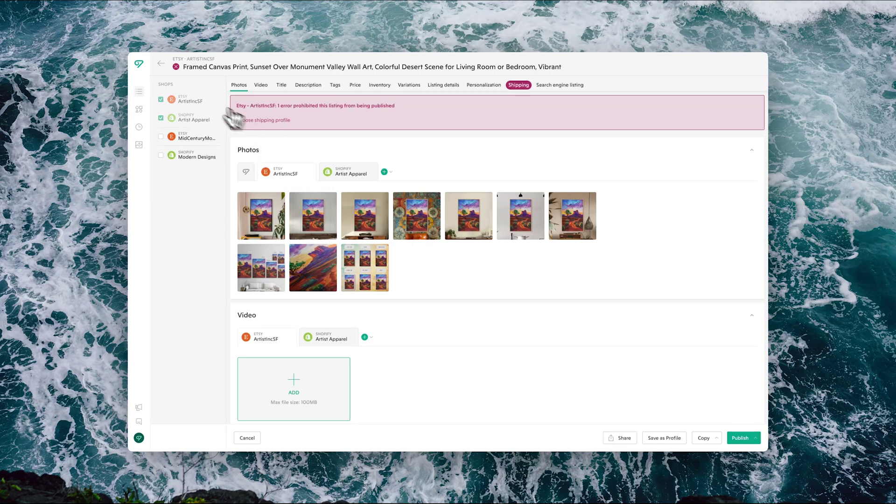
pyautogui.click(161, 64)
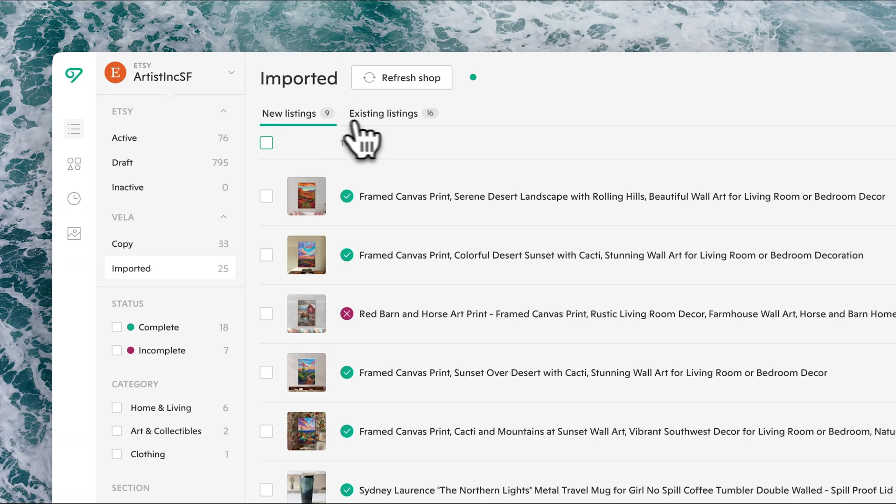
# Step: Filter the existing imported listings to the complete ones and select all ten
pyautogui.click(379, 114)
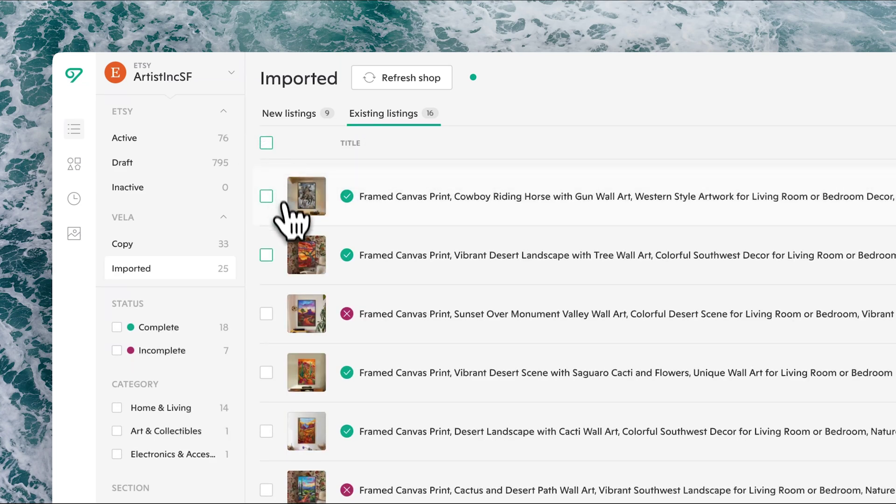
pyautogui.click(179, 329)
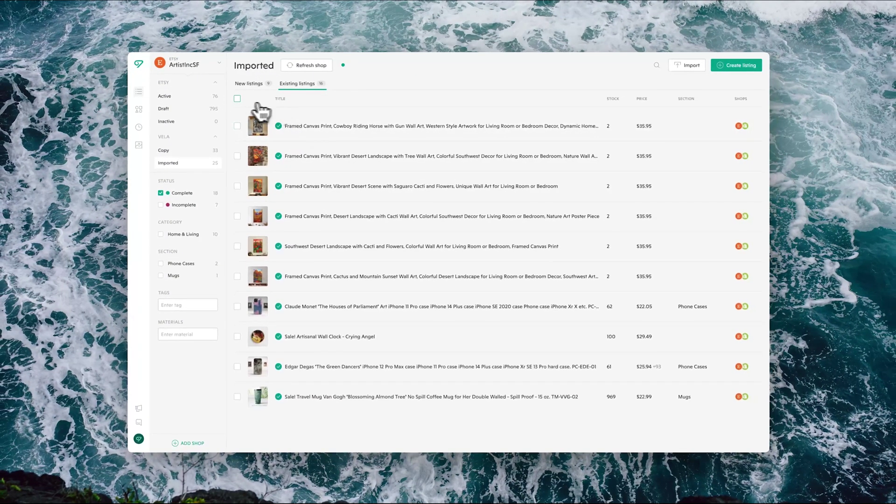
pyautogui.click(237, 99)
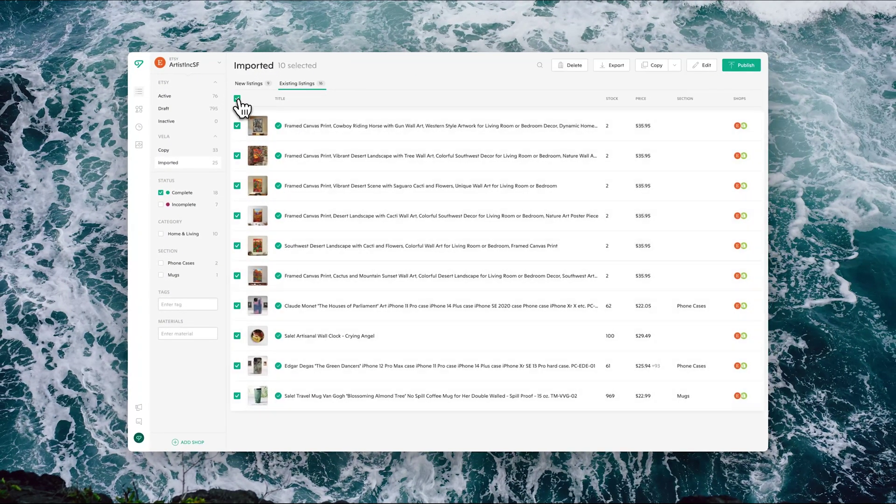
# Step: Publish the ten listings as updates to the existing shop listings rather than as new ones
pyautogui.click(743, 67)
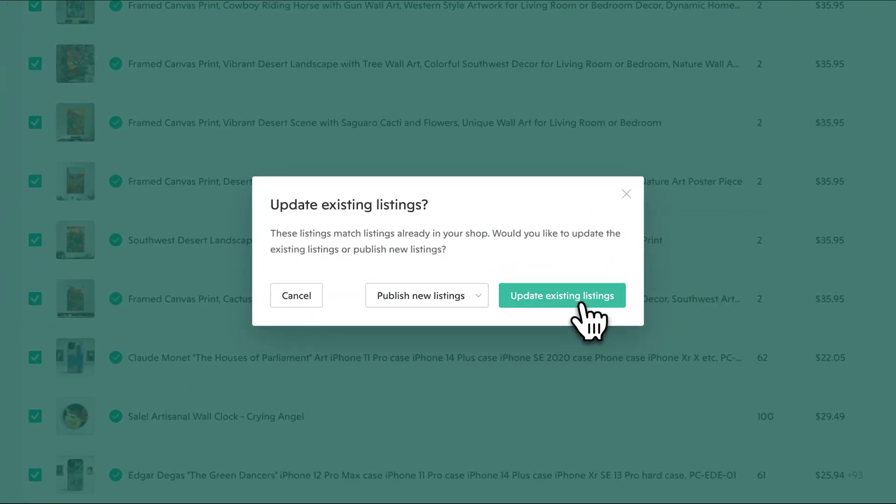
pyautogui.click(424, 303)
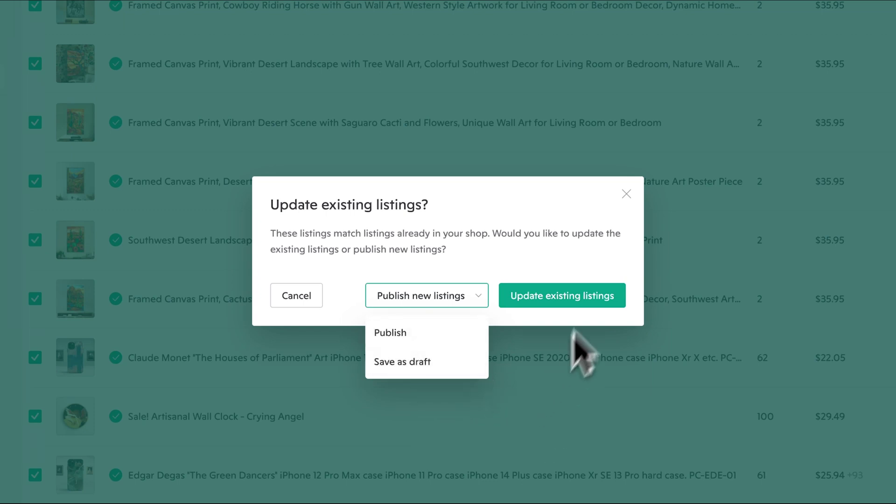
pyautogui.click(590, 255)
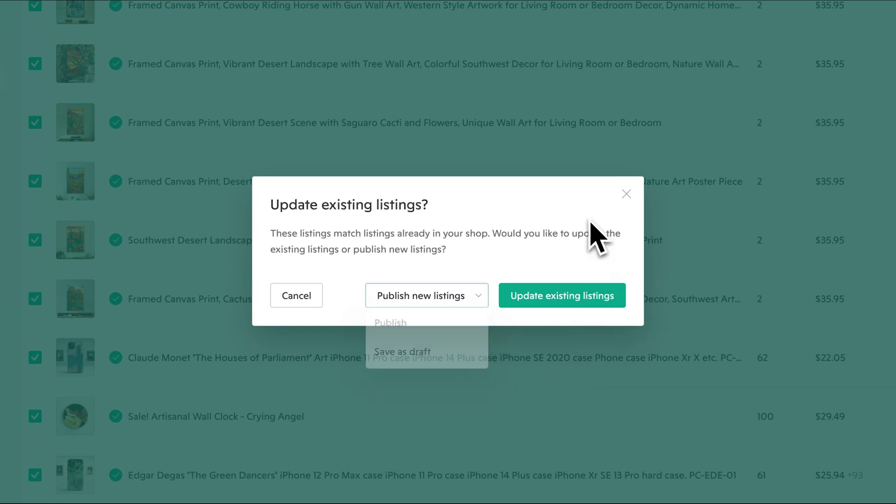
pyautogui.click(567, 298)
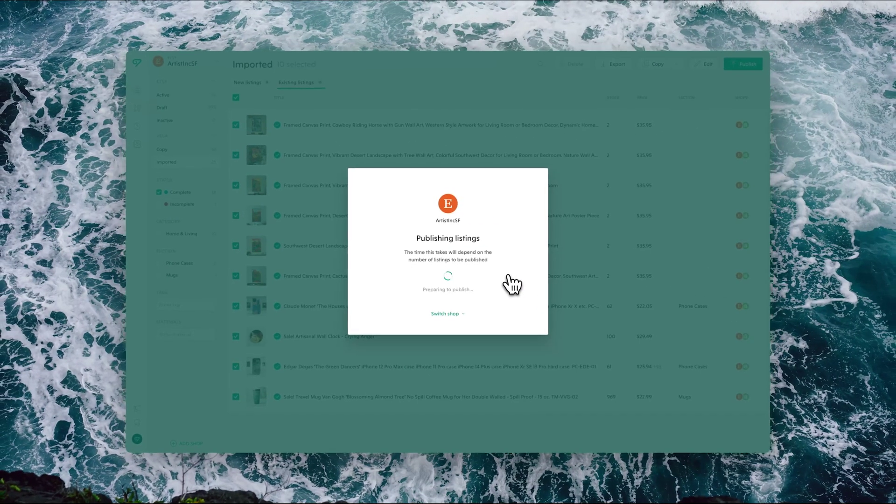